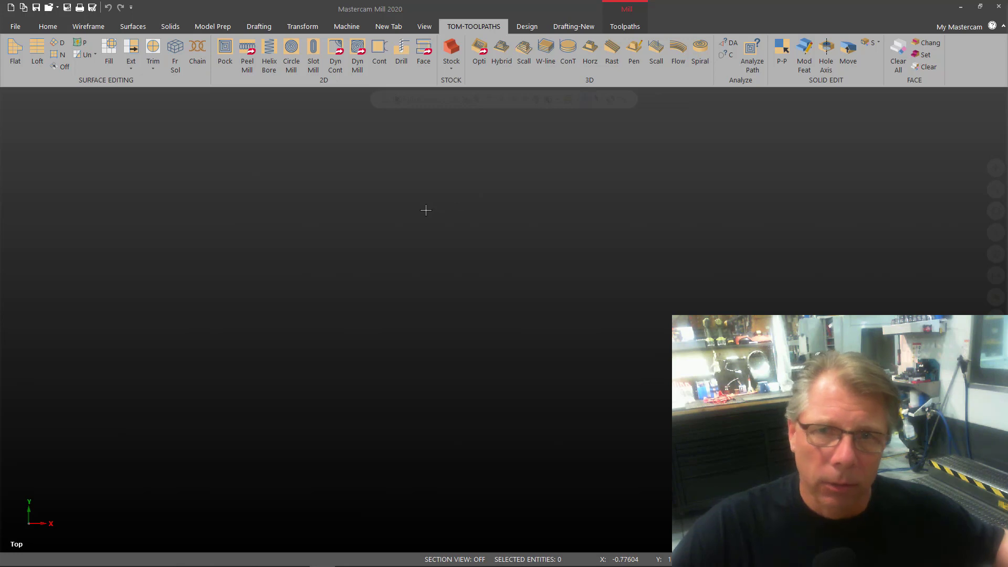
Open the keyboard shortcut customization from the ribbon customization options.
right_click(428, 209)
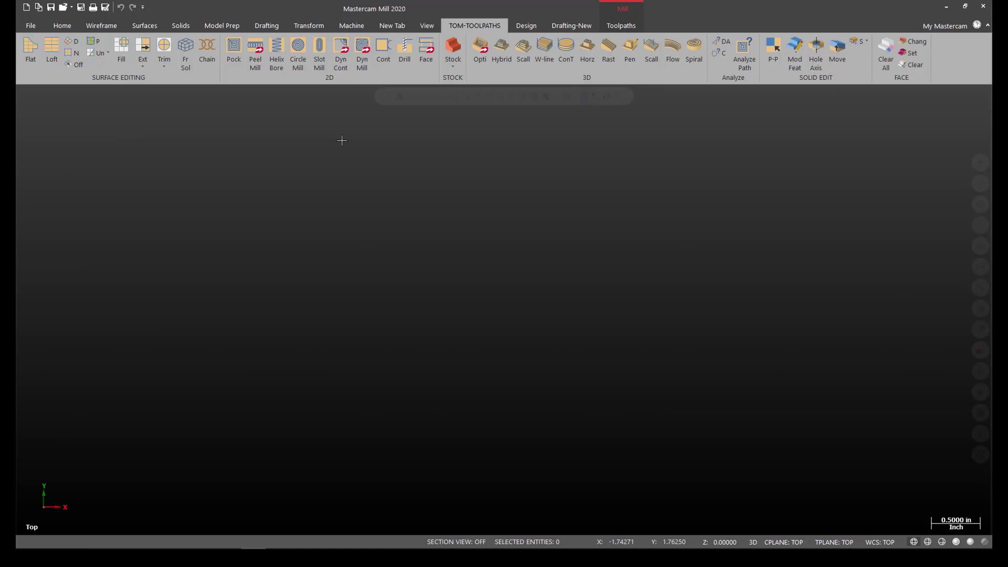
click(526, 25)
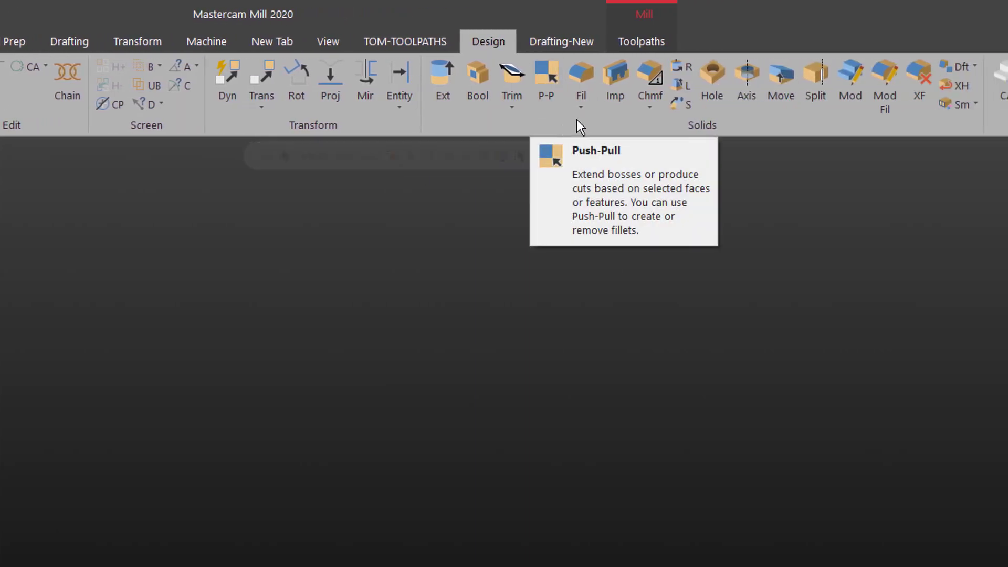
right_click(576, 120)
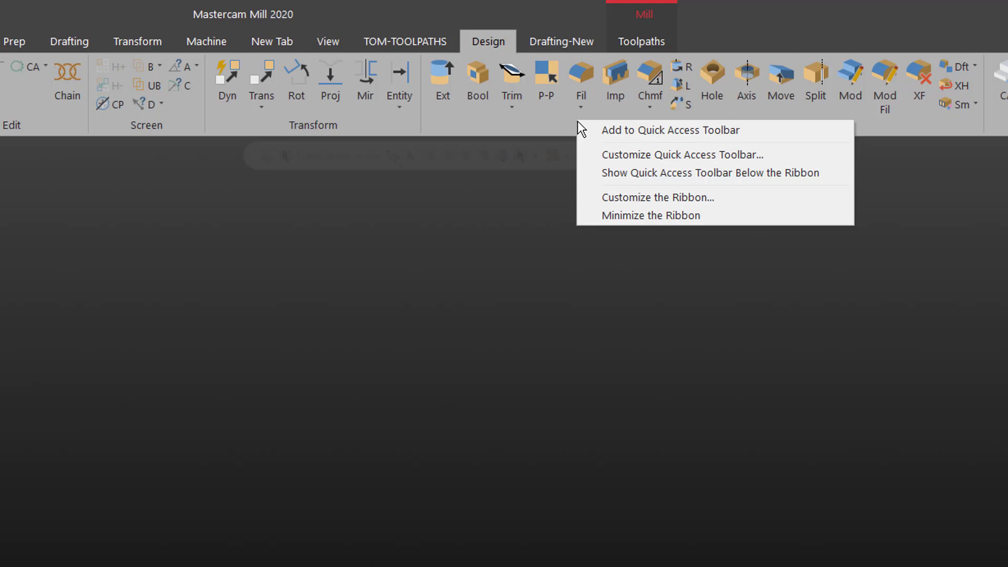
click(625, 197)
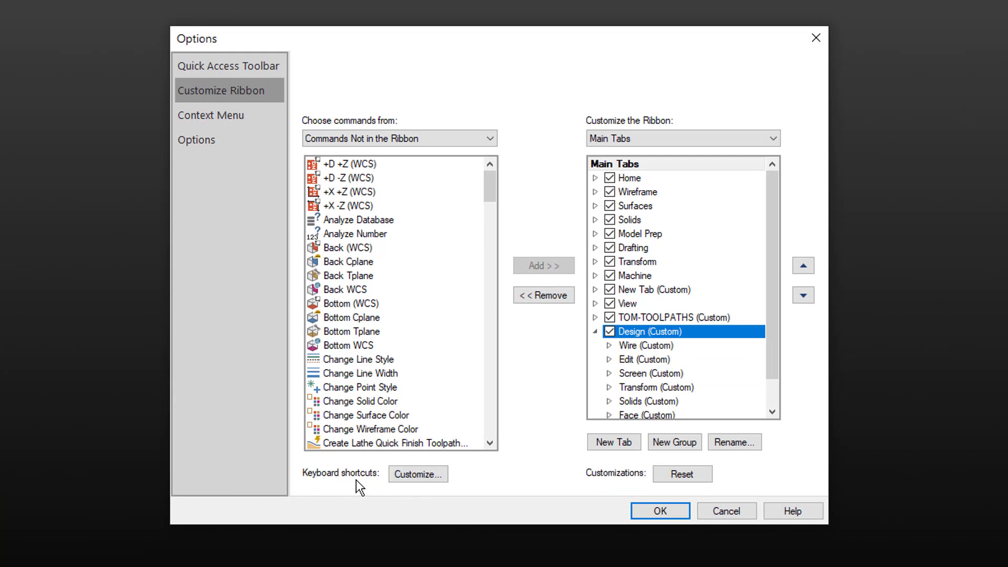
click(404, 473)
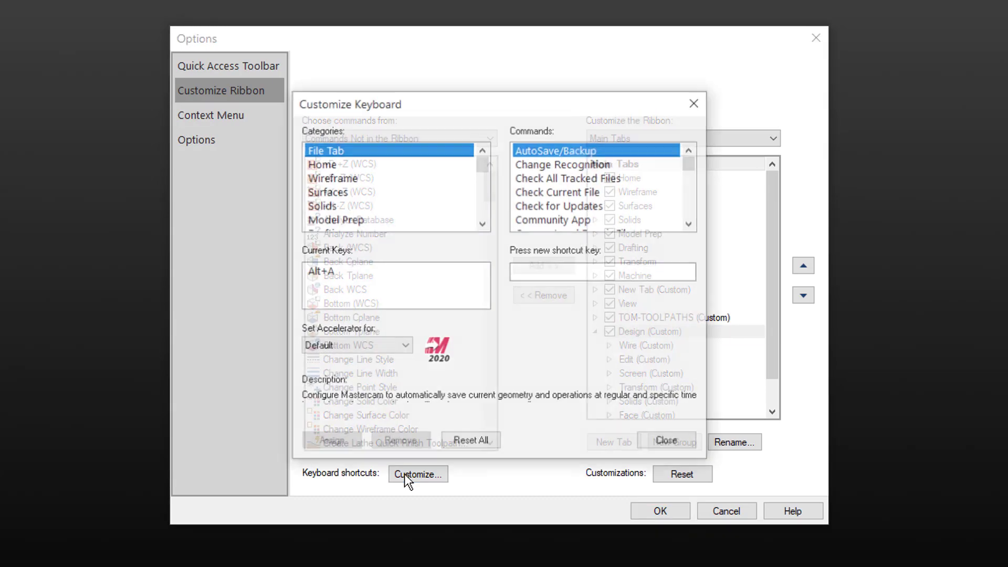
mouse_move(688, 163)
mouse_down()
mouse_move(689, 244)
mouse_move(683, 147)
mouse_up()
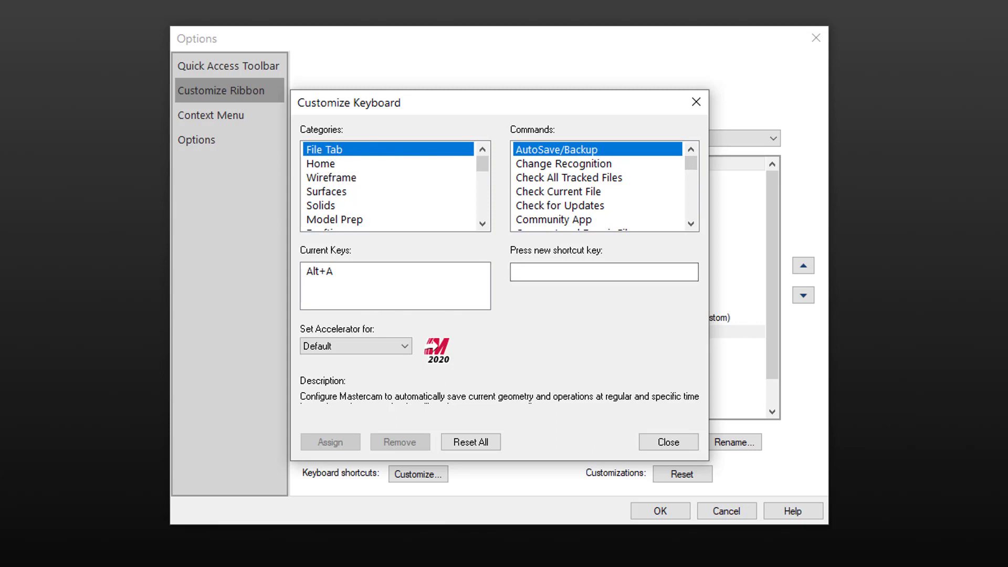
Assign the shortcut Ctrl+Alt+F to the Wireframe command Fillet Entities and accept the options.
click(330, 177)
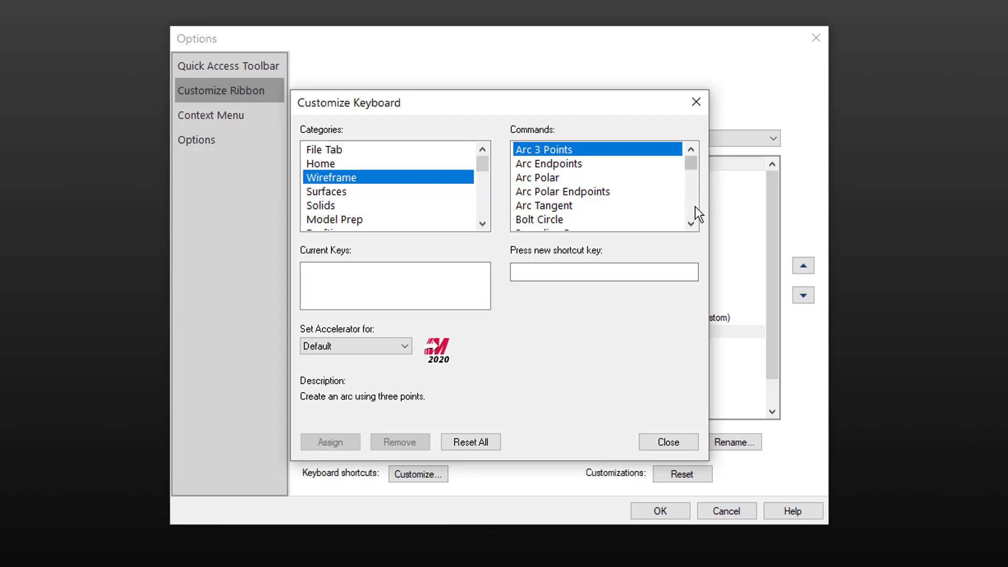
scroll(694, 207, down, 7)
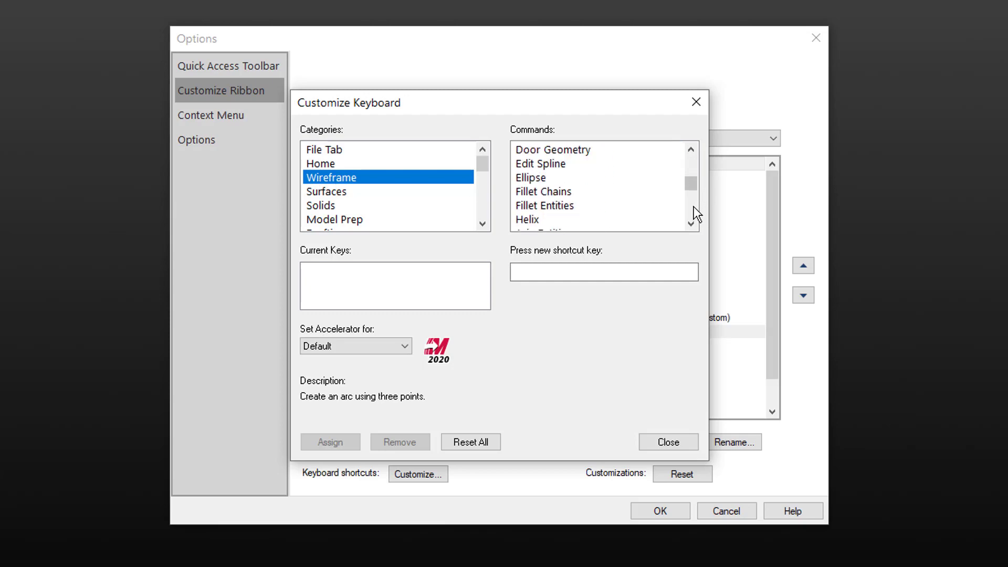
click(540, 206)
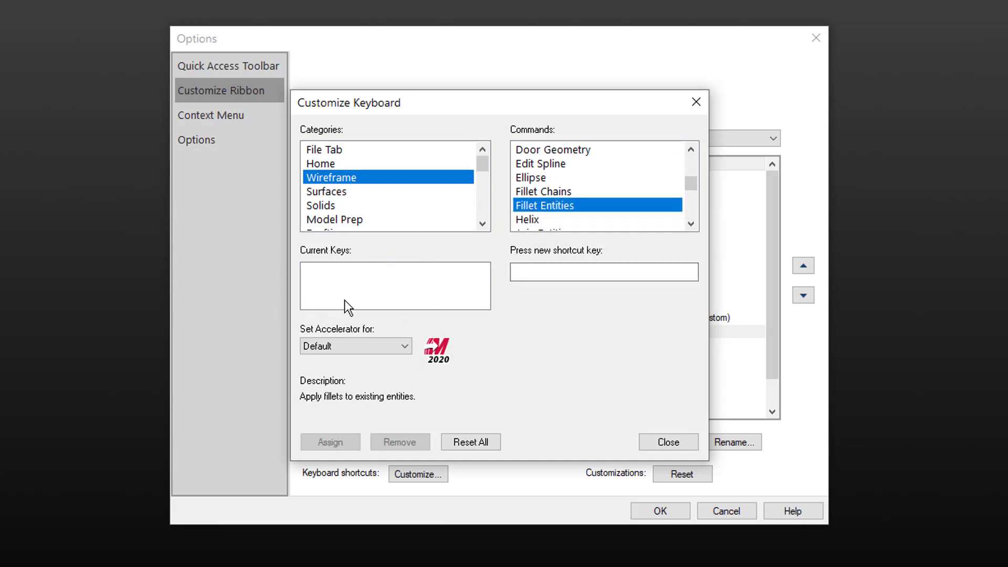
click(547, 271)
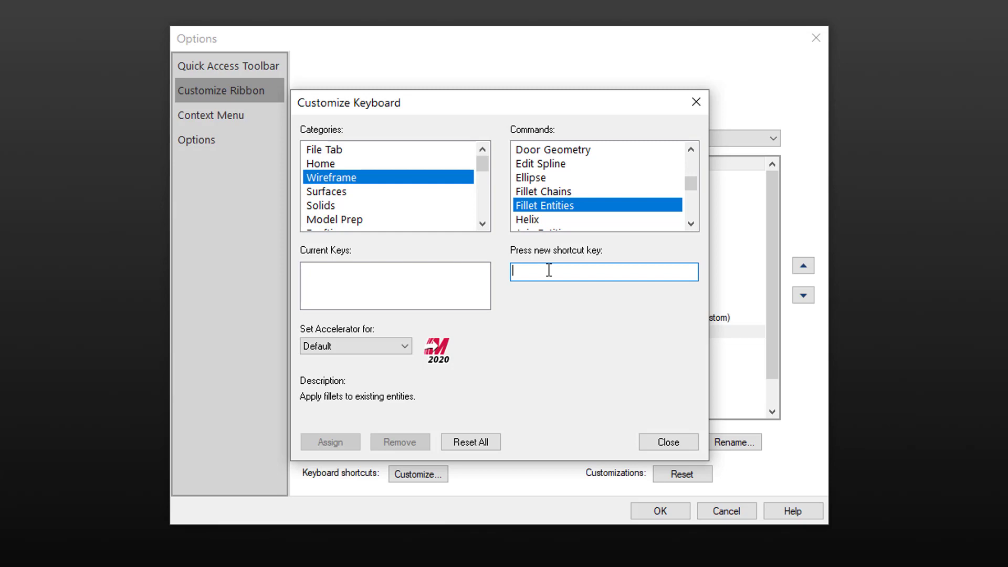
key(ctrl)
key(ctrl+alt+f)
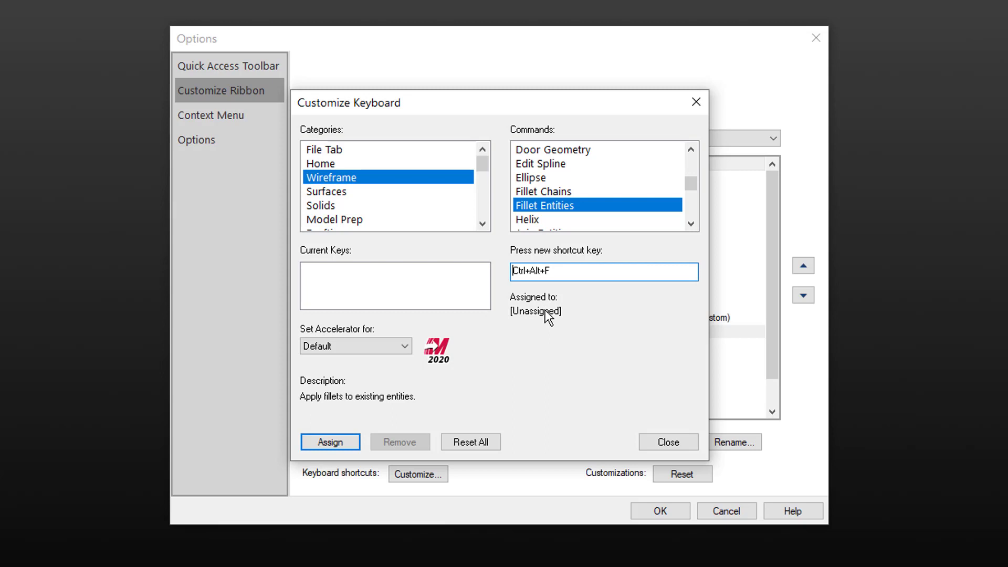
click(321, 442)
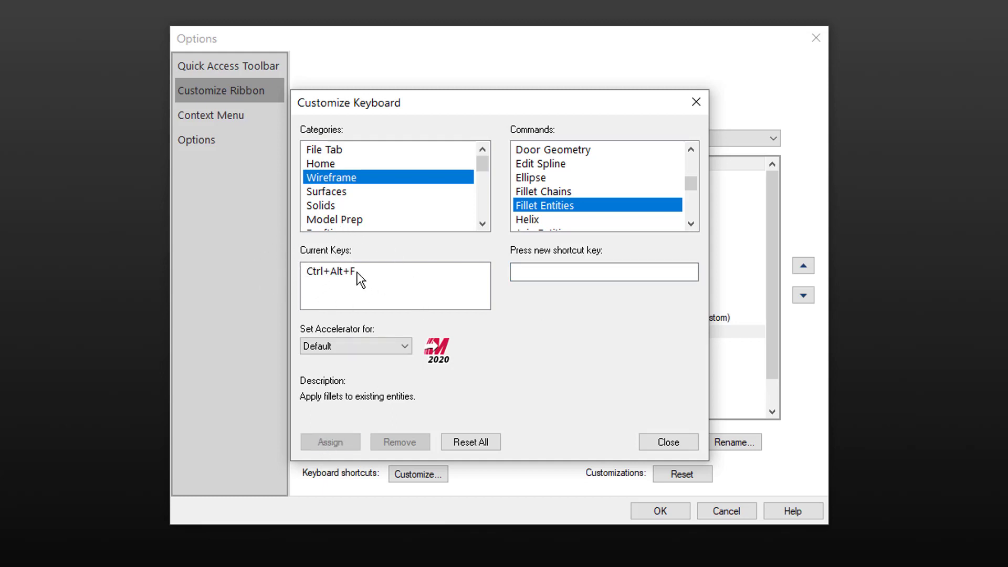
click(656, 444)
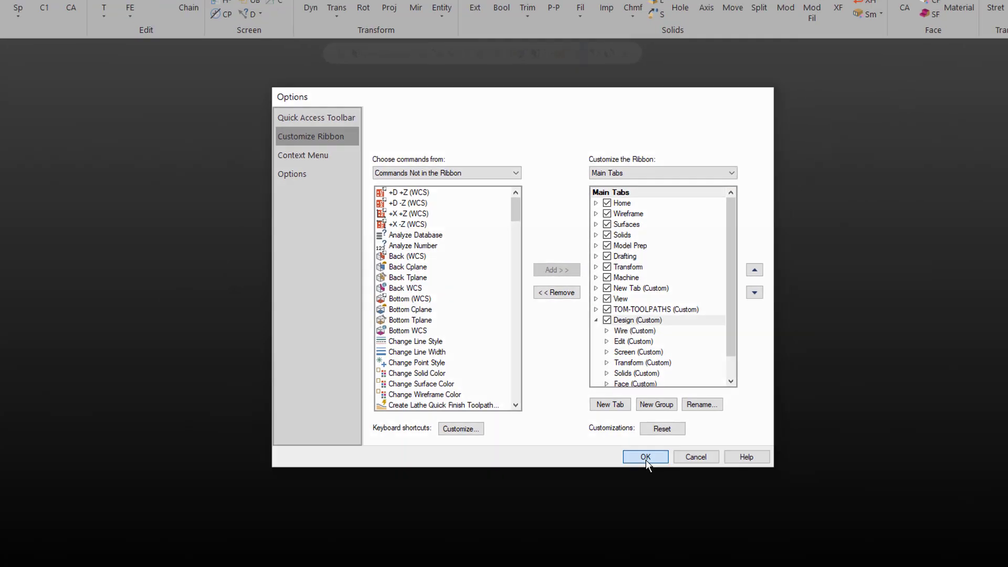
click(660, 510)
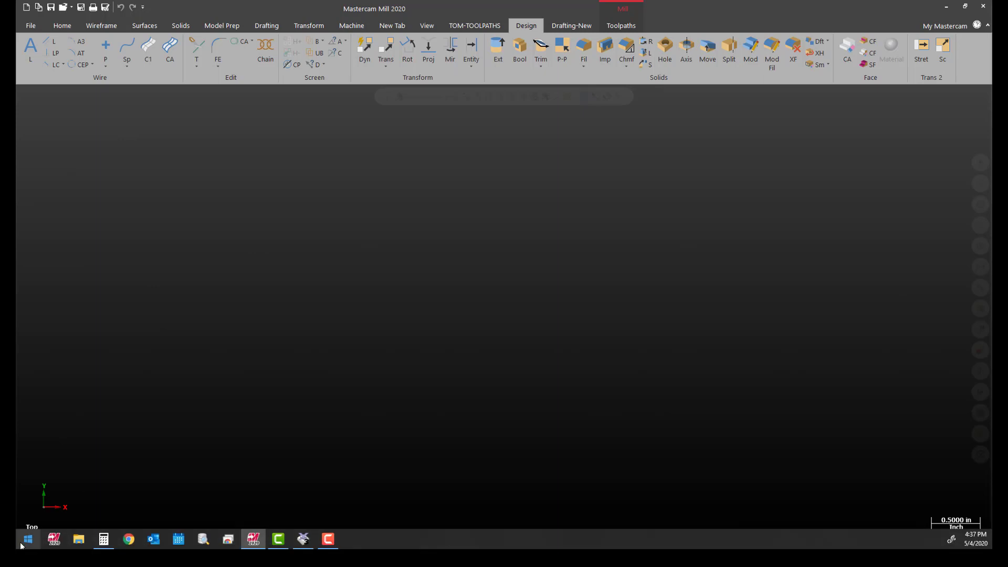
Launch MacroWorks and open the macro editor for Button 001, the unassigned first key of the XK-24 keypad.
click(28, 543)
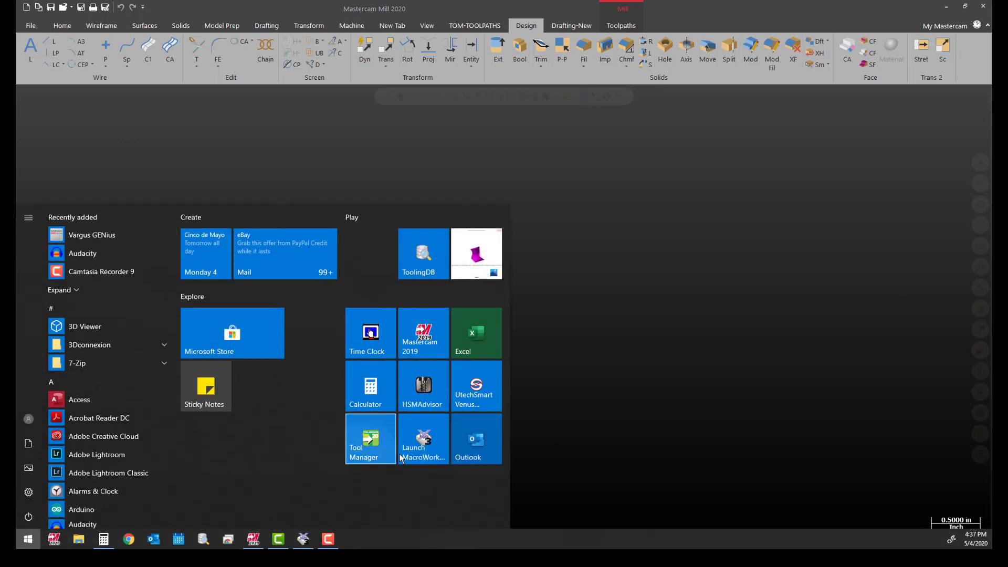
click(423, 464)
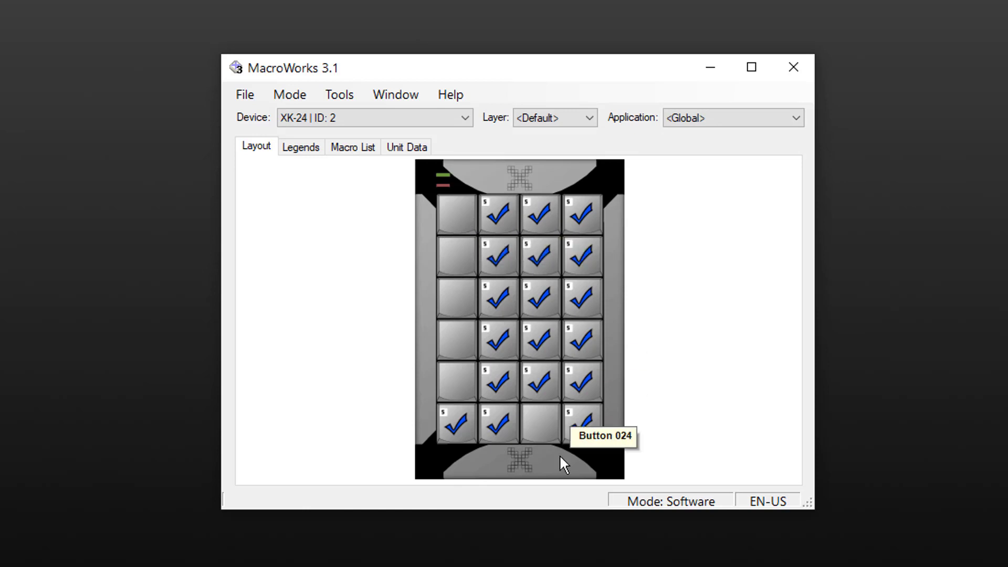
click(457, 214)
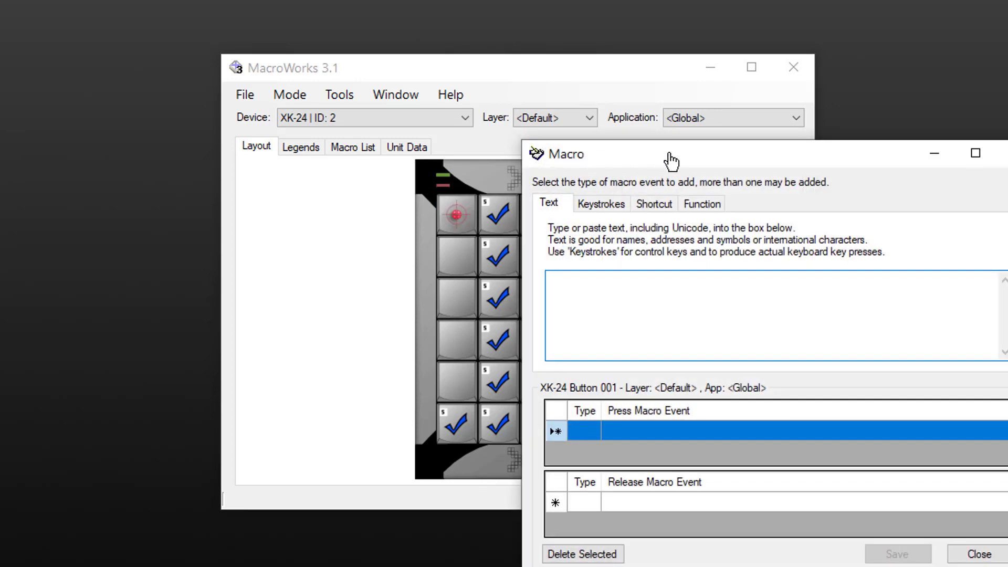
drag(673, 151, 577, 112)
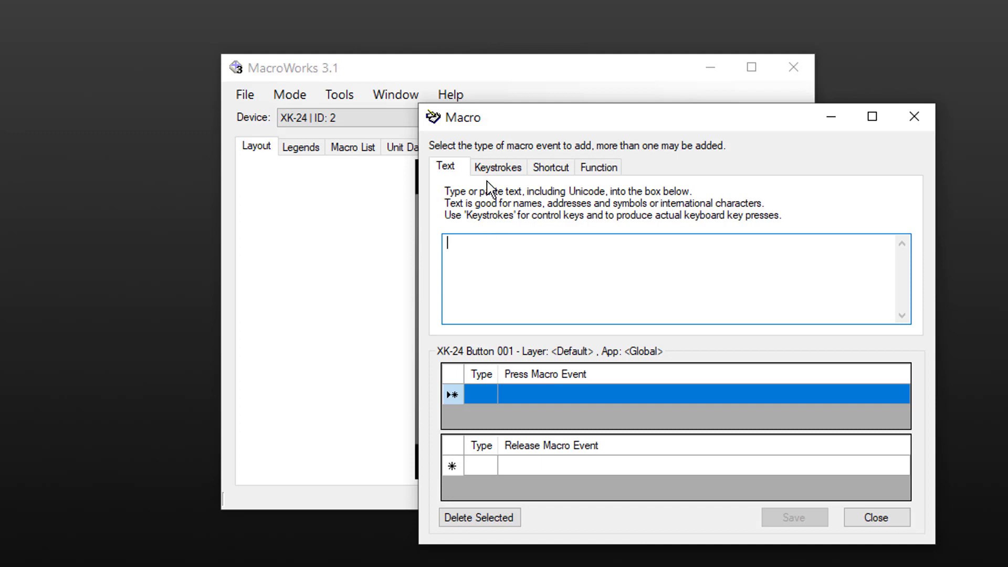
Review the Keystrokes and Shortcut macro event types, including the browser choices for URL shortcuts.
click(496, 168)
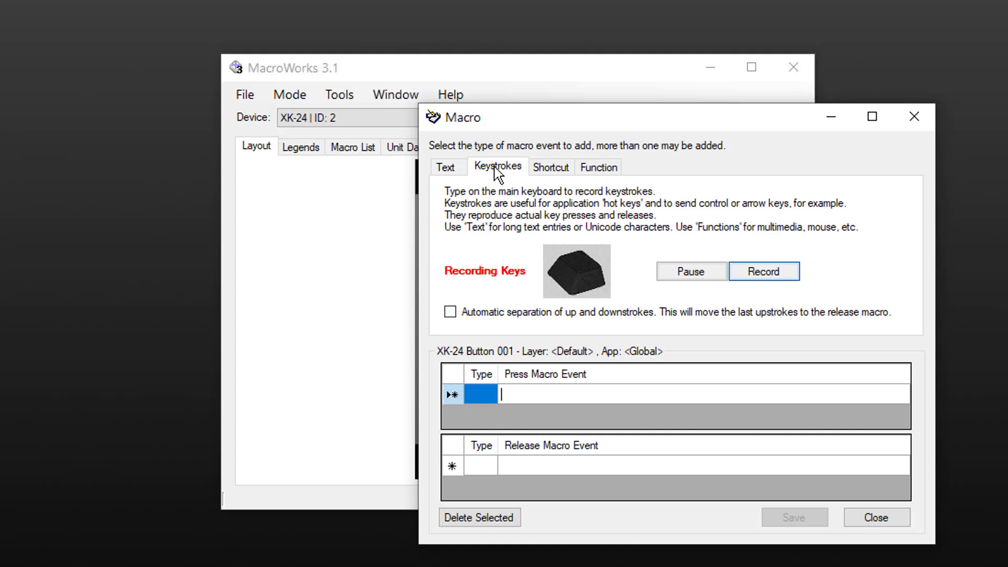
click(551, 169)
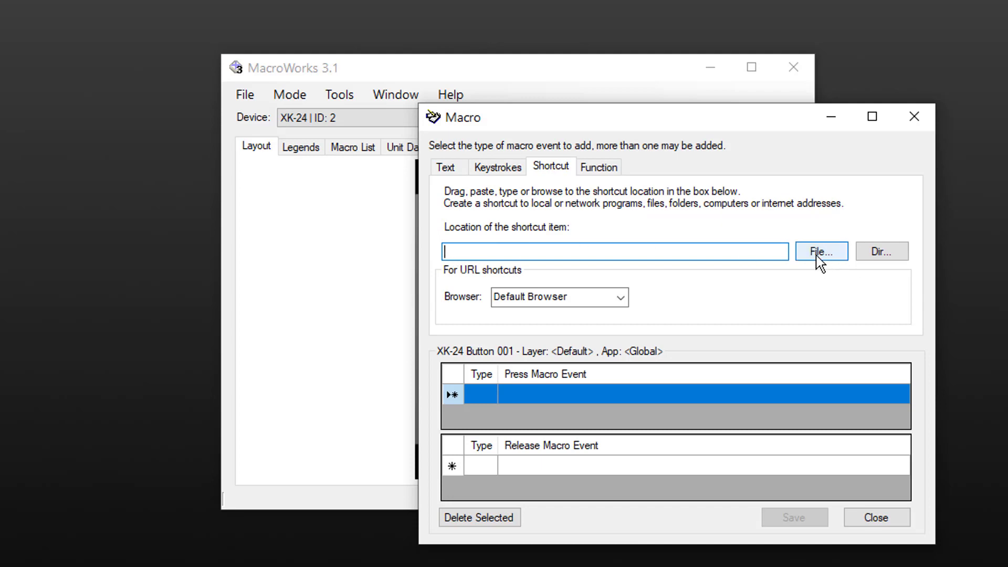
click(621, 297)
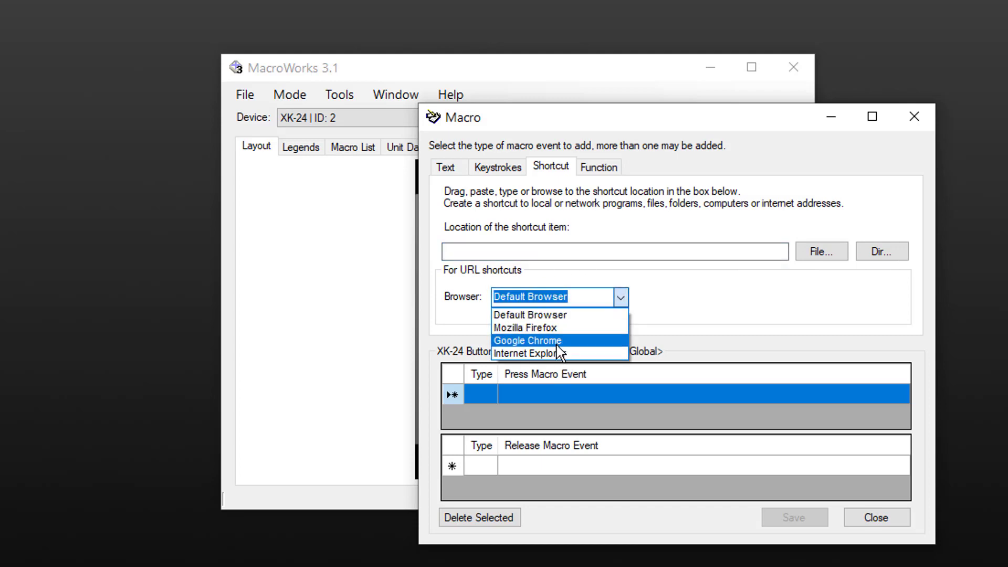
click(758, 302)
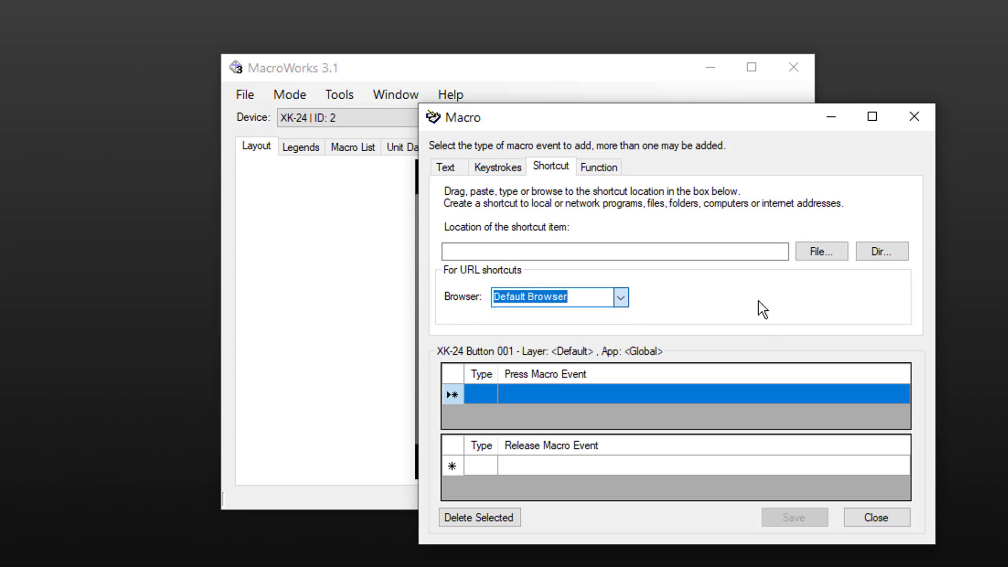
Examine the functions available for macros, including the Mouse, Multimedia and OS Functions groups, and close the function list.
click(598, 167)
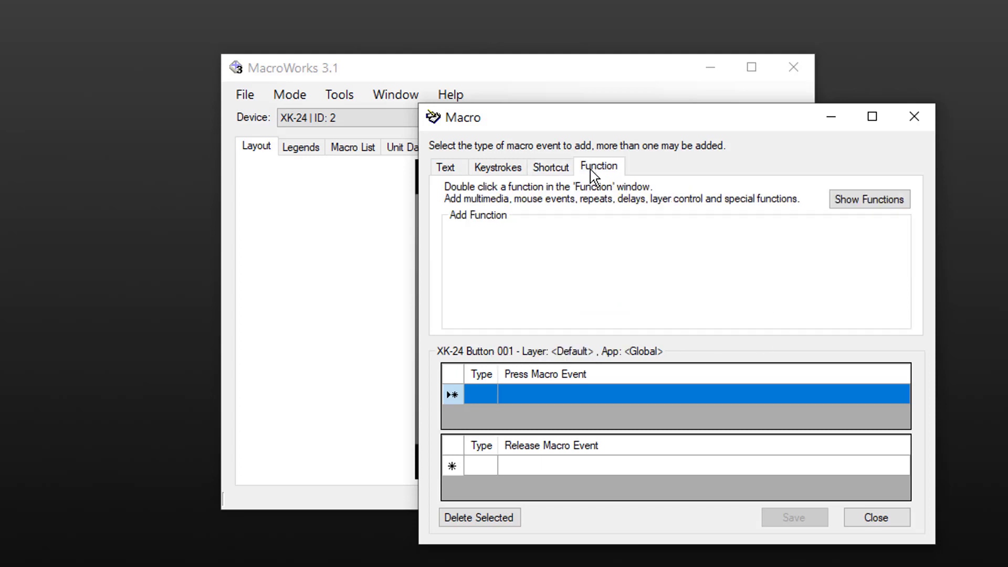
click(884, 205)
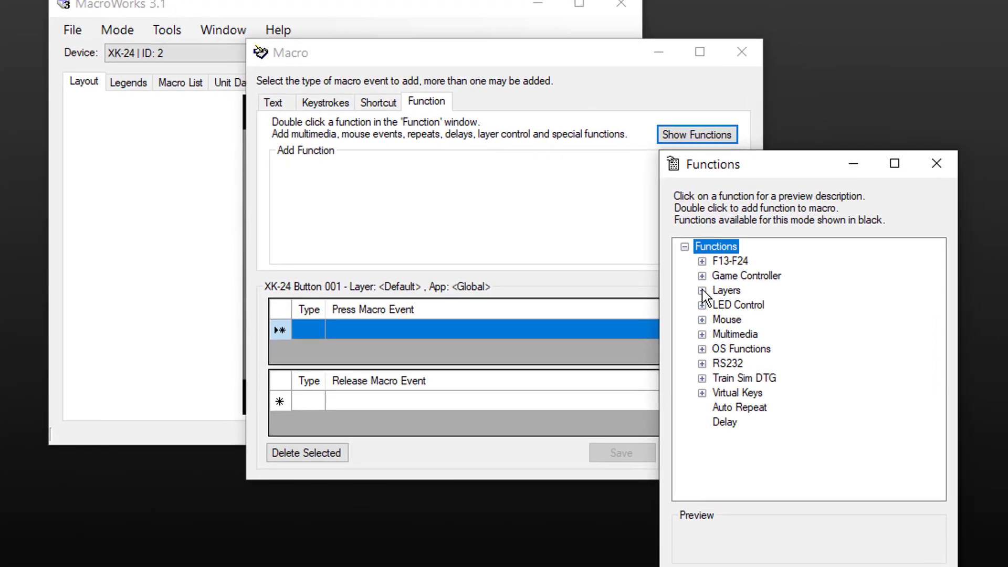
click(874, 354)
click(873, 355)
click(874, 370)
click(702, 306)
click(701, 320)
click(719, 334)
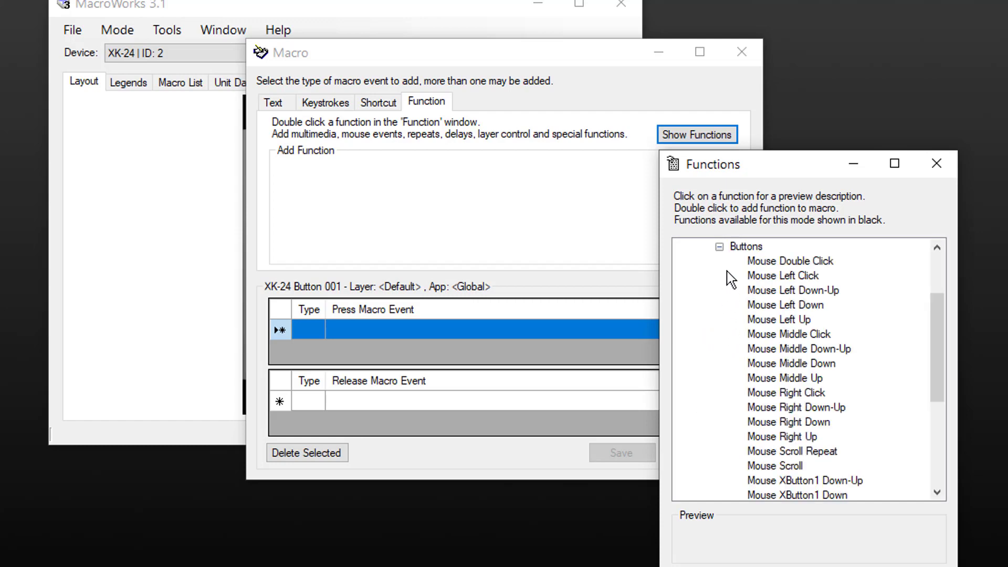
click(719, 246)
click(719, 349)
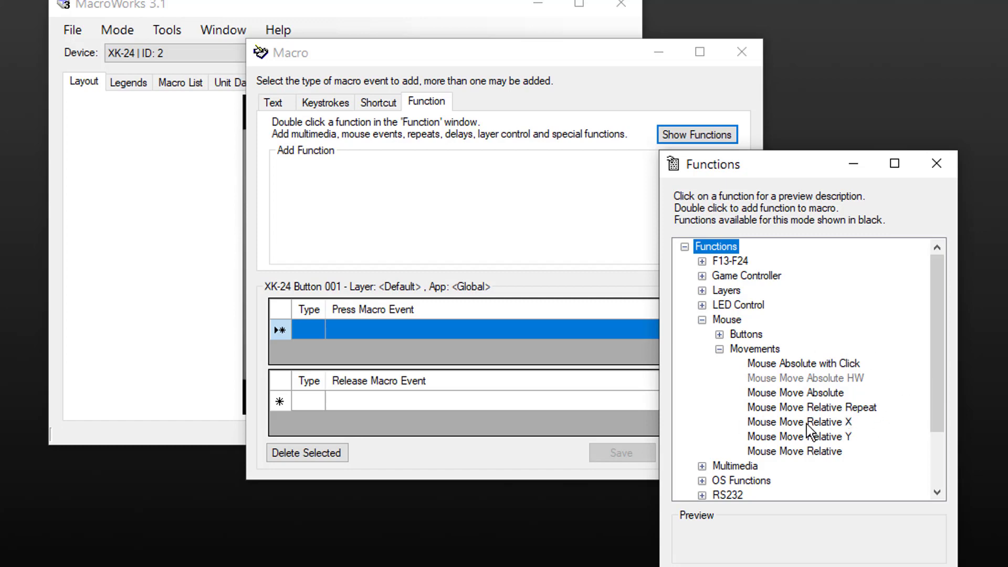
click(718, 349)
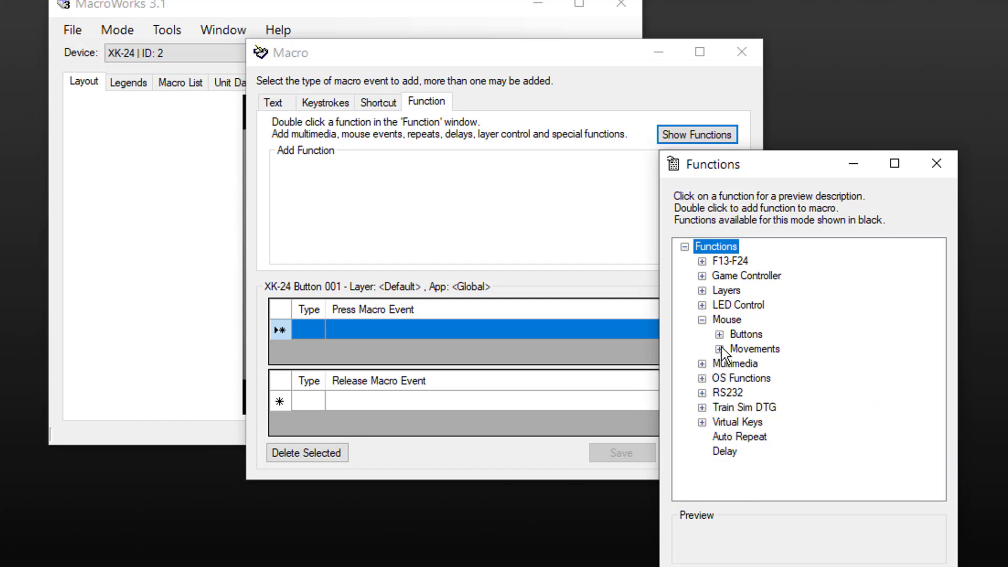
click(702, 364)
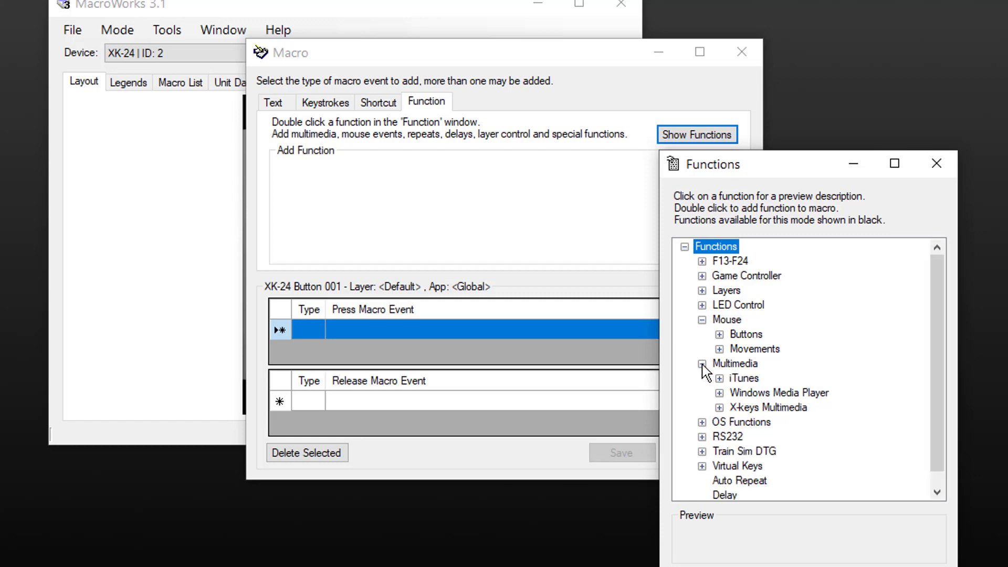
click(701, 363)
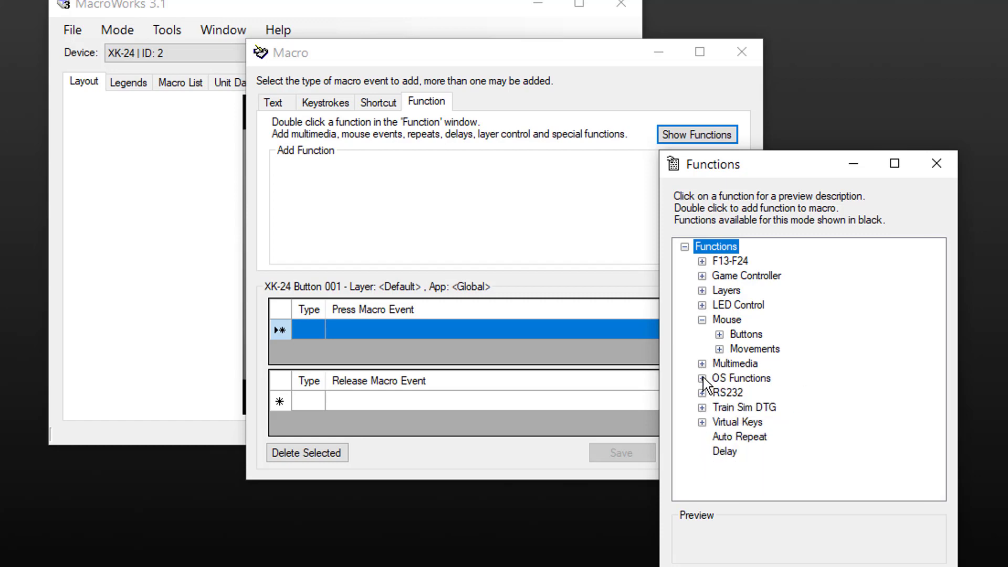
click(701, 378)
scroll(715, 315, down, 5)
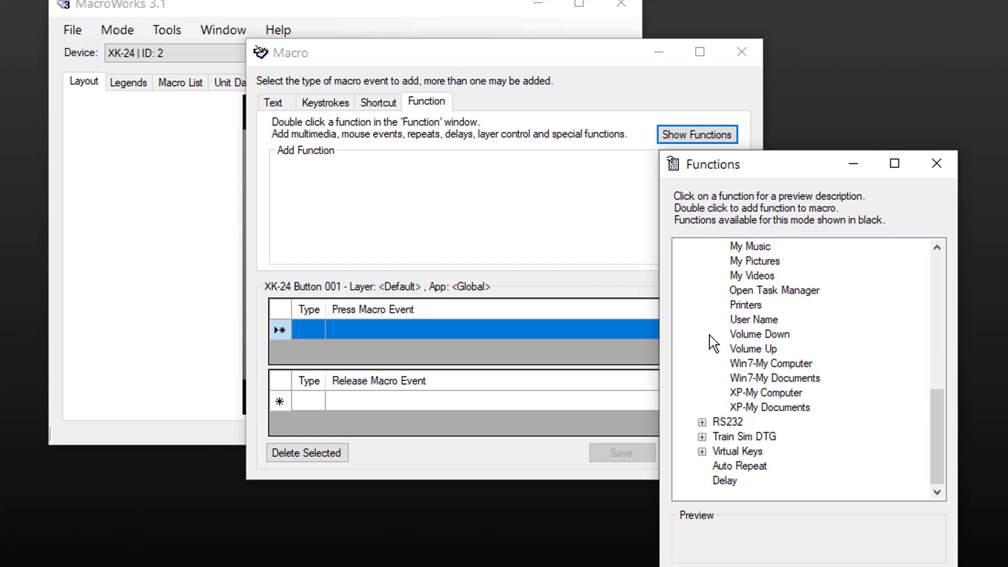
click(936, 164)
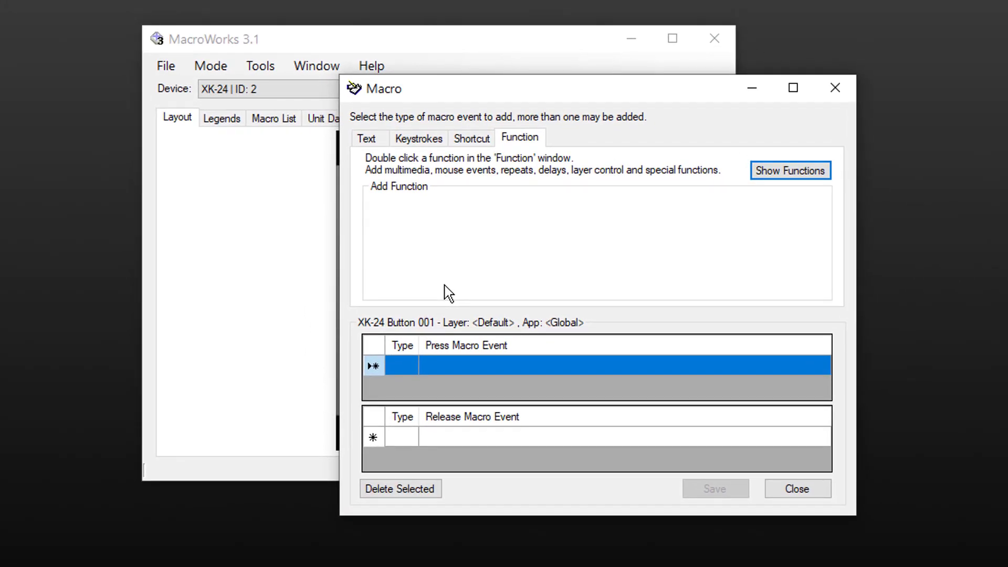
Record Ctrl+Alt+F as the keystroke macro for Button 001, save it and close MacroWorks.
click(409, 141)
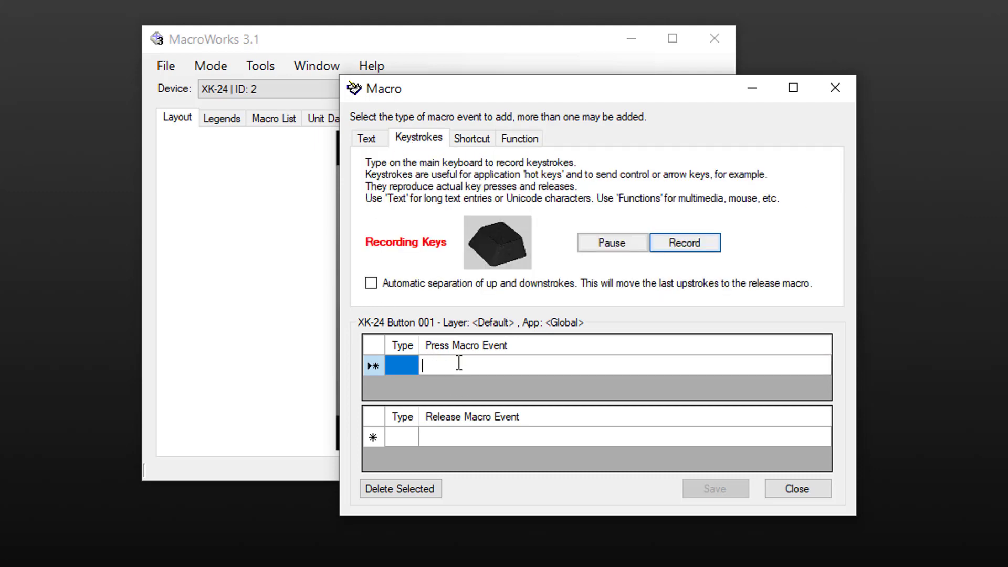
key(ctrl+alt+f)
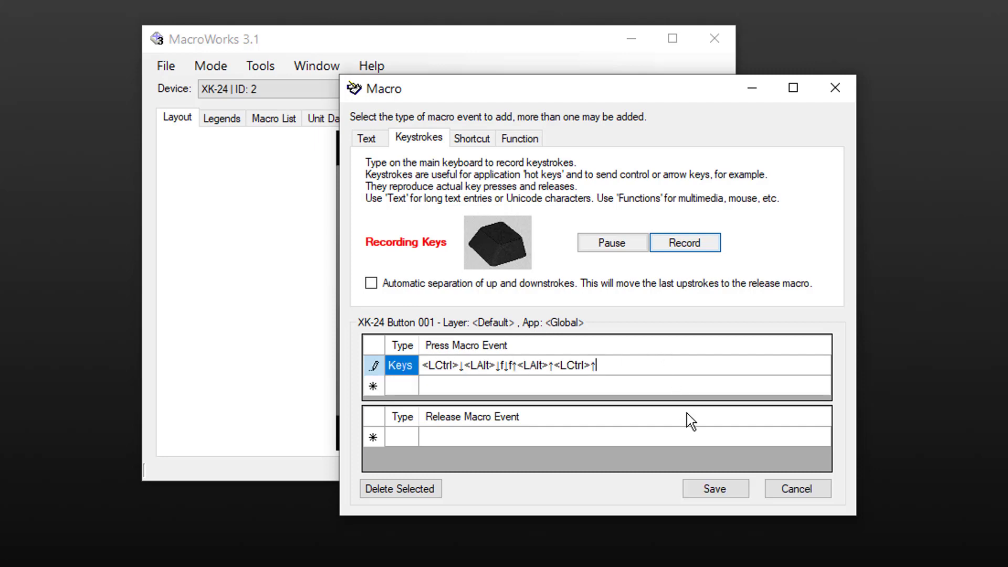
click(717, 491)
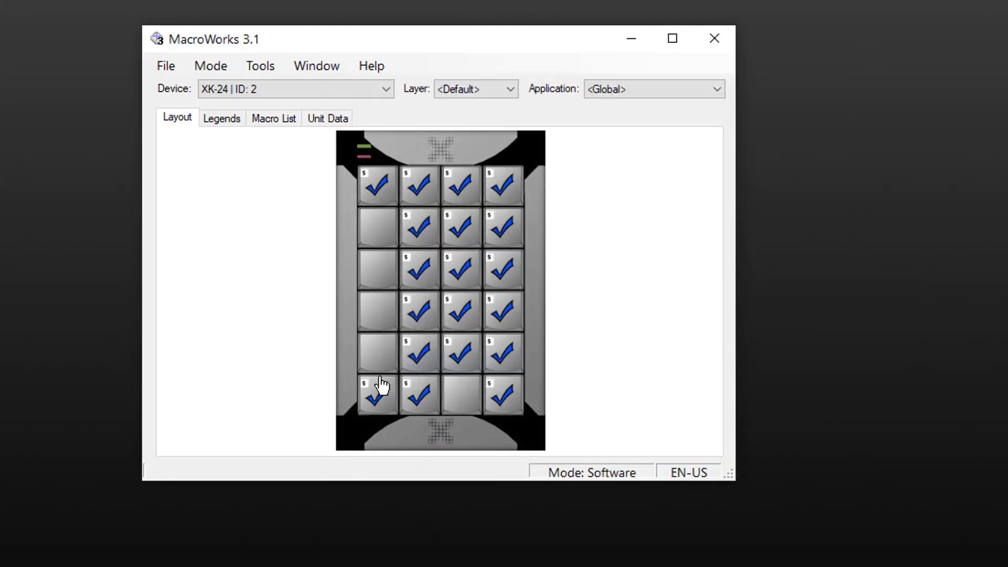
click(729, 46)
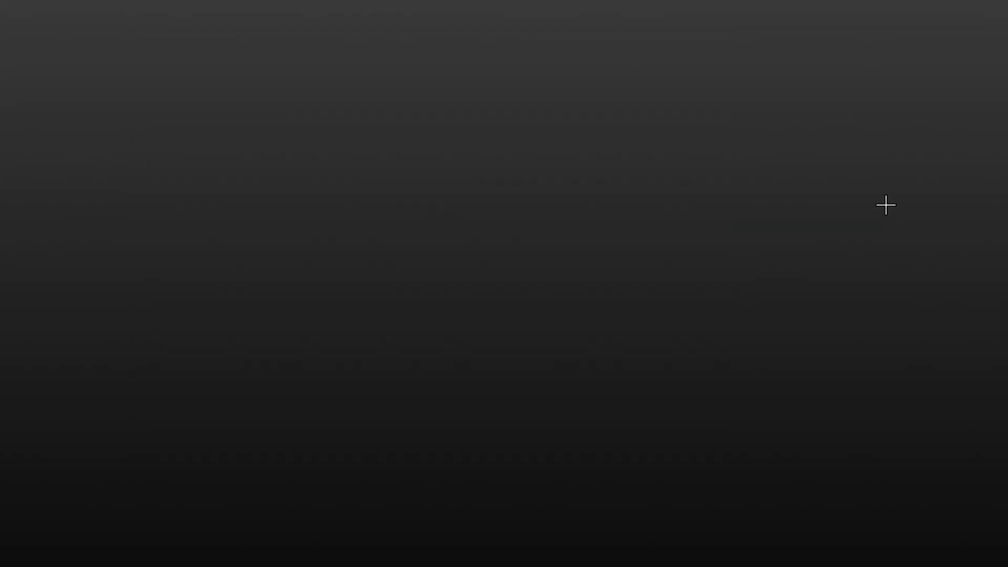
Draw two overlapping rectangles, the first about 1.89 by 1.48 in and the second about 2.35 by 1.21 in, offset below and to its right.
key(alt+r)
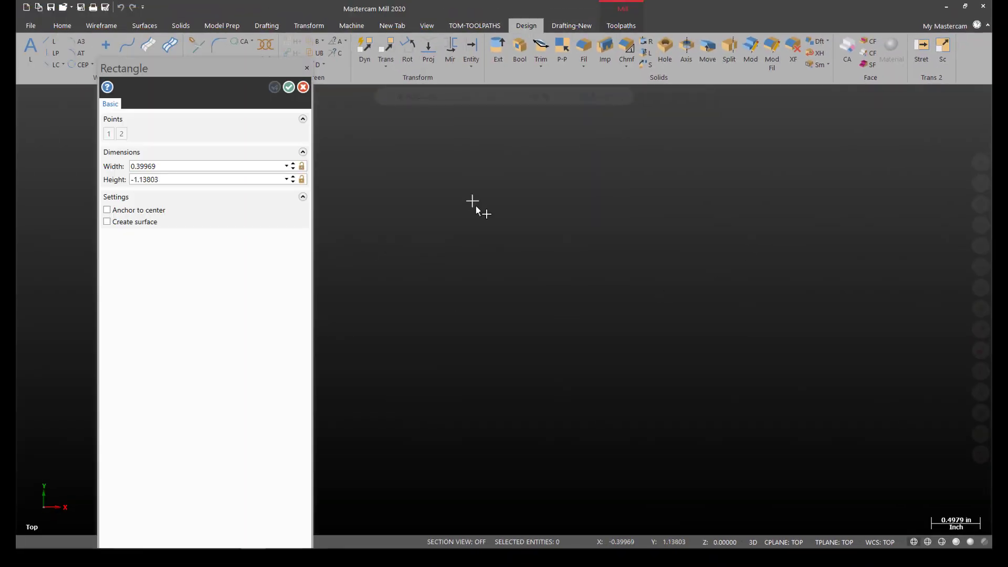
click(472, 201)
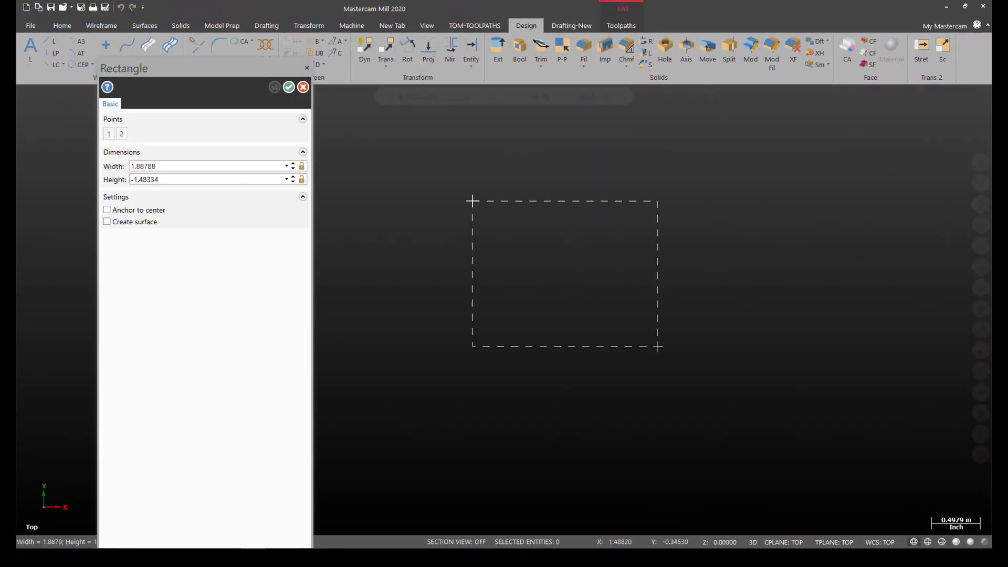
click(658, 346)
click(540, 420)
click(770, 302)
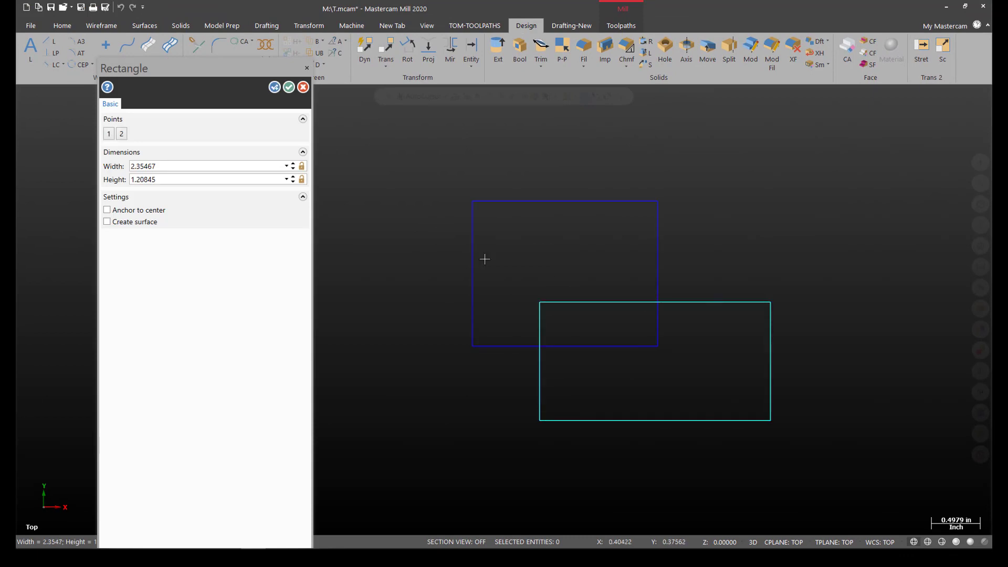
click(288, 88)
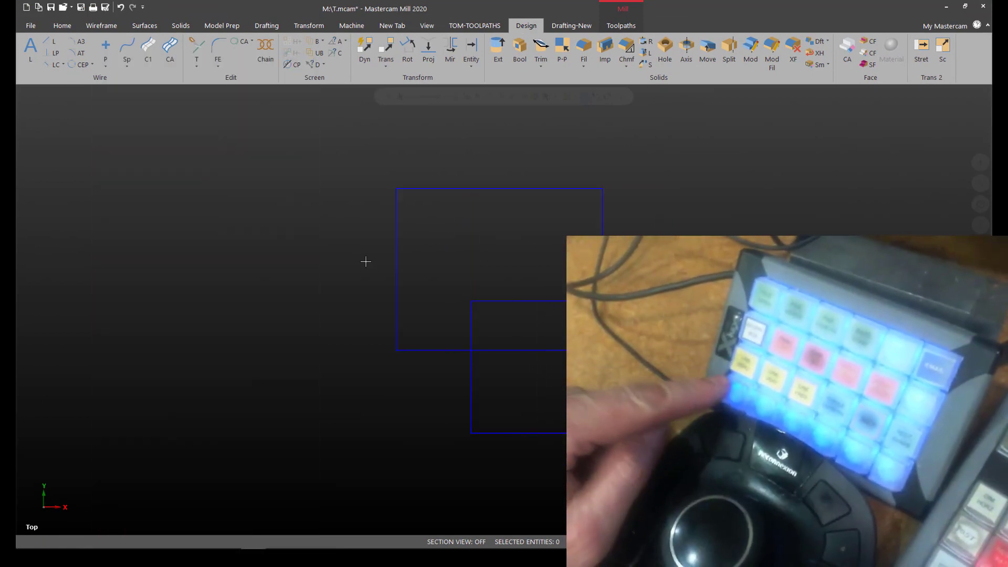
Use Fillet Entities with 0.25 radius to round the upper rectangle's two top corners and where its right side meets the other rectangle's top edge.
key(alt+f)
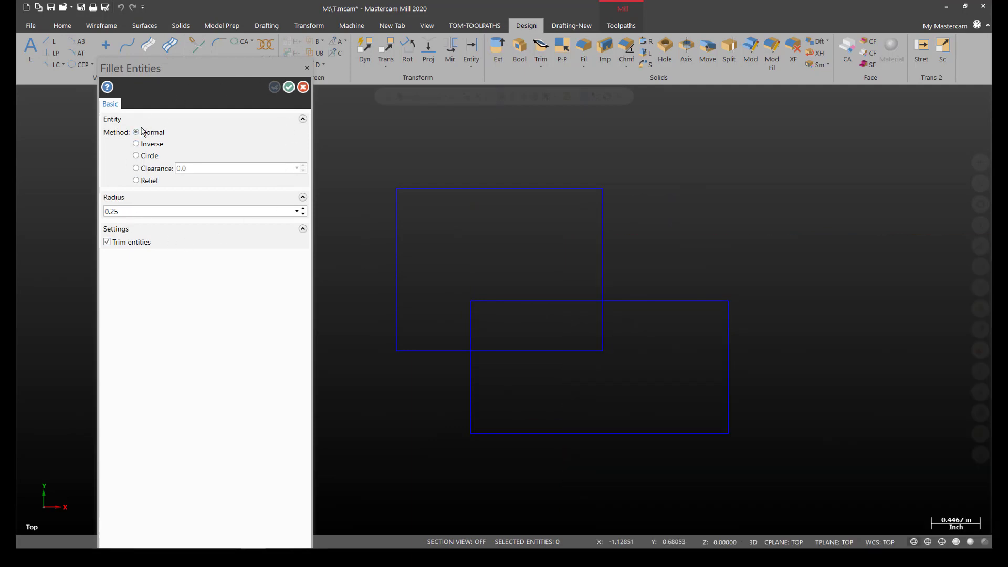
click(396, 252)
click(475, 189)
click(550, 189)
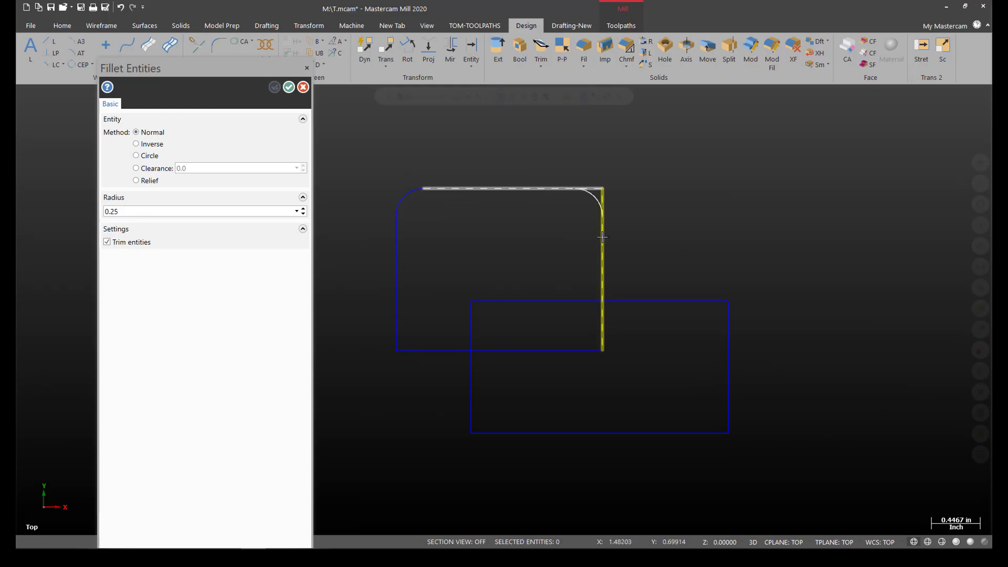
click(602, 273)
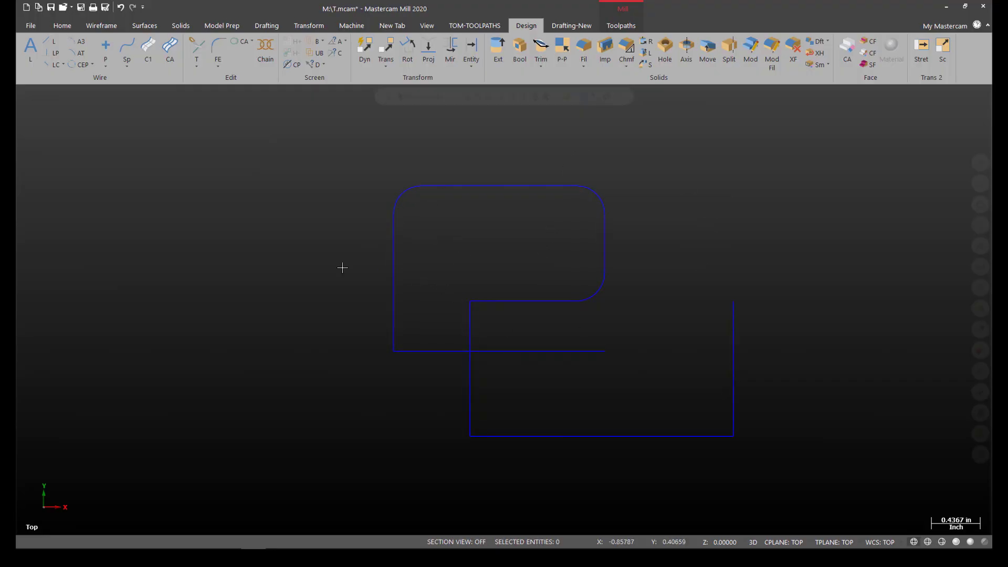
scroll(342, 268, up, 1)
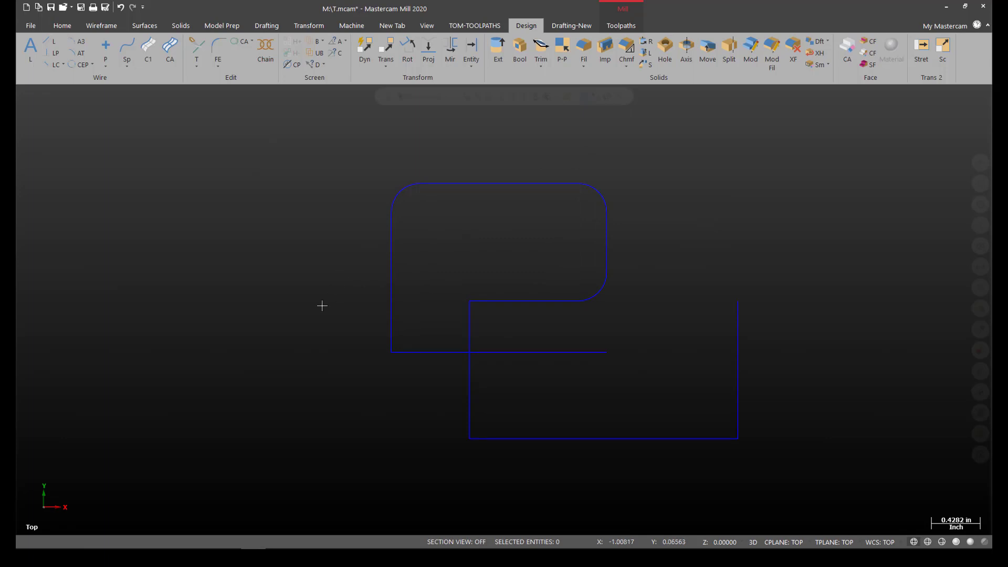
scroll(324, 278, down, 1)
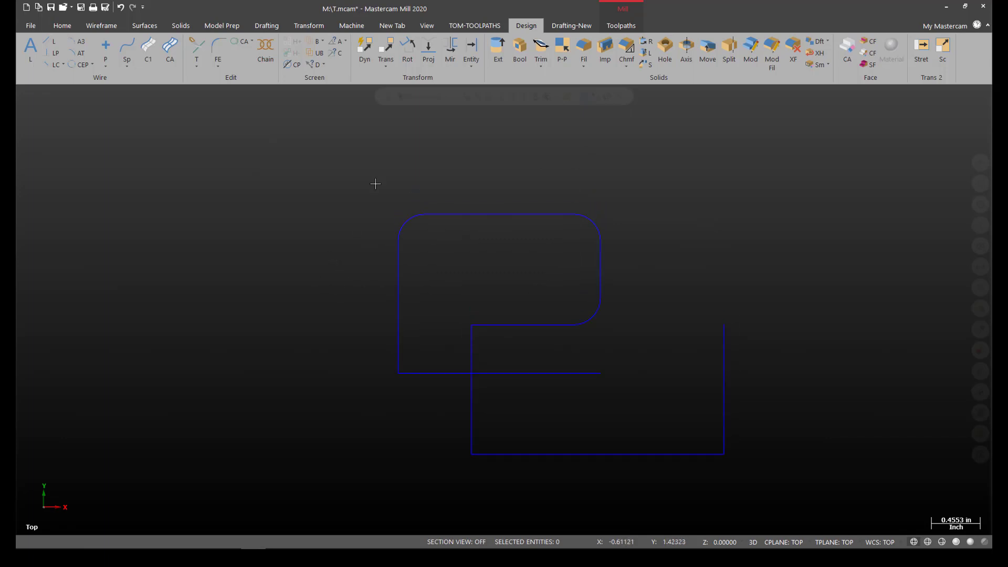
scroll(441, 179, down, 1)
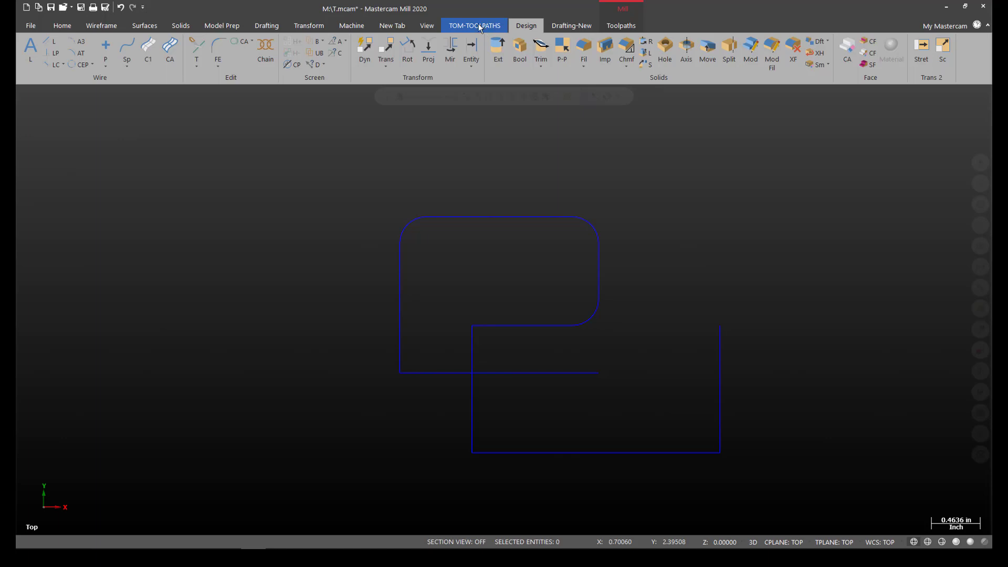
Switch the ribbon back and forth between the TOM-TOOLPATHS and Design command sets, finishing on Design.
key(Left)
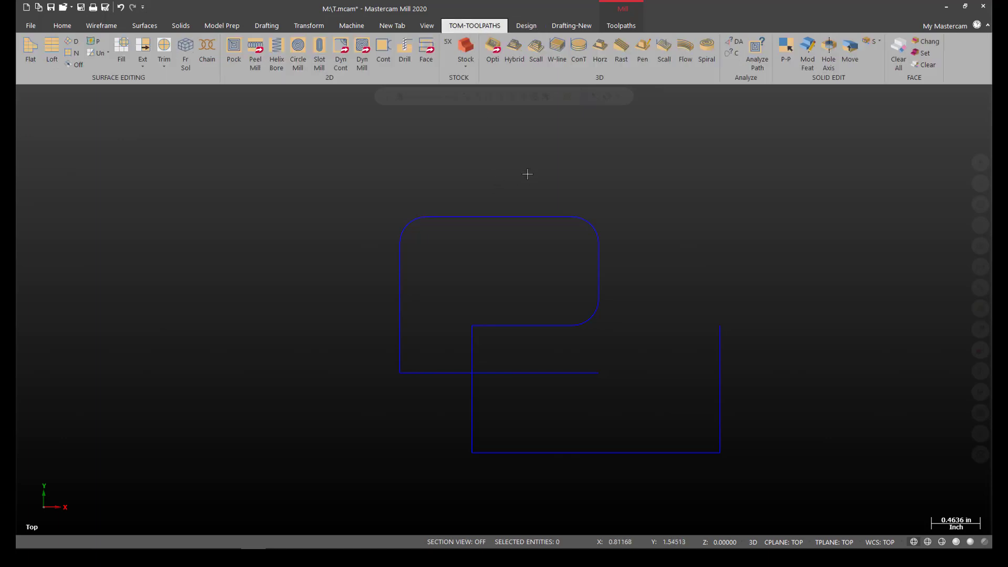
key(Escape)
key(Escape)
key(alt)
key(Right)
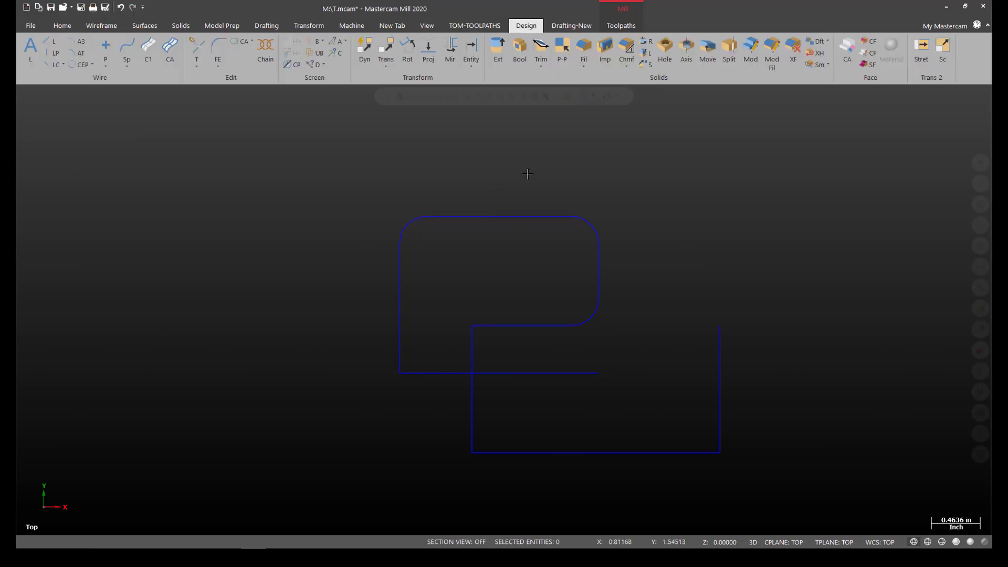
key(Escape)
key(alt)
key(Left)
key(Escape)
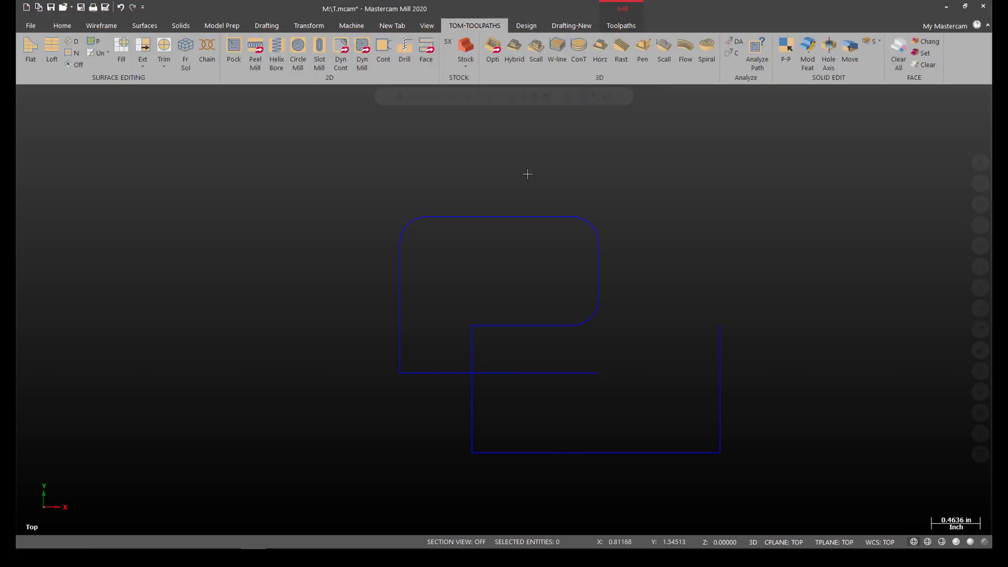
key(Right)
key(alt)
key(Escape)
key(Left)
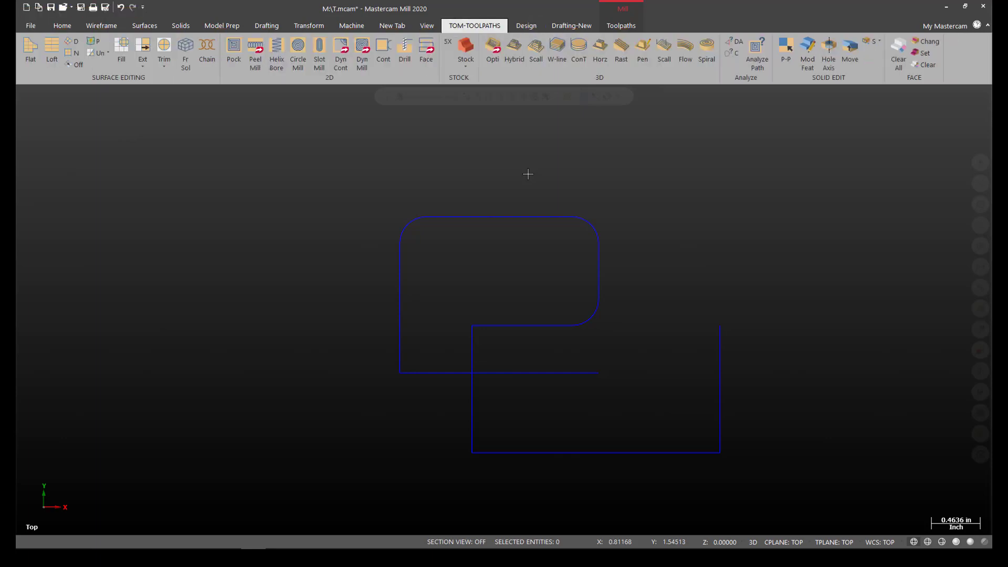
key(alt)
key(Escape)
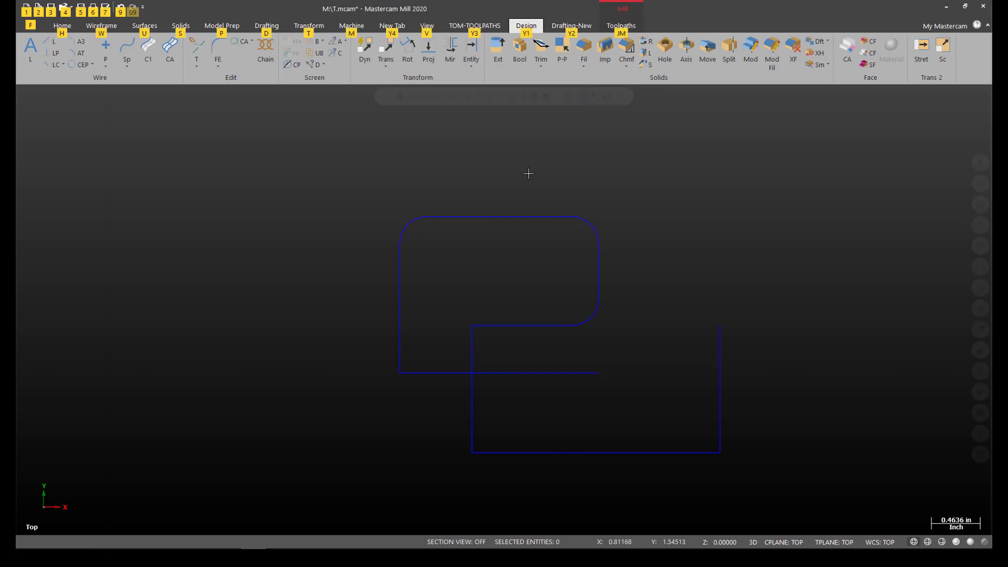
Draw a horizontal line about 3.33 in long below the origin with an axis offset of -1.
key(alt+F1)
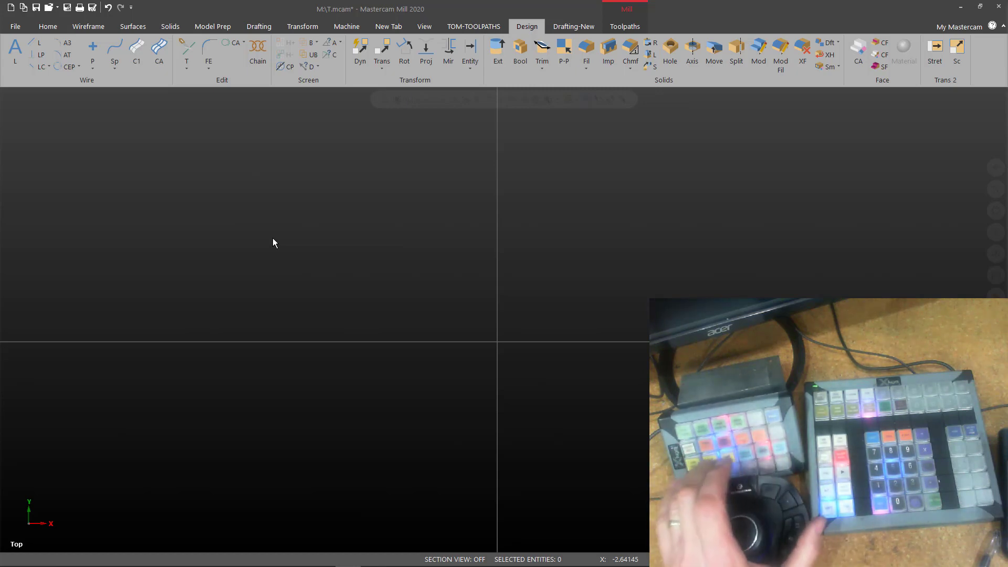
key(l)
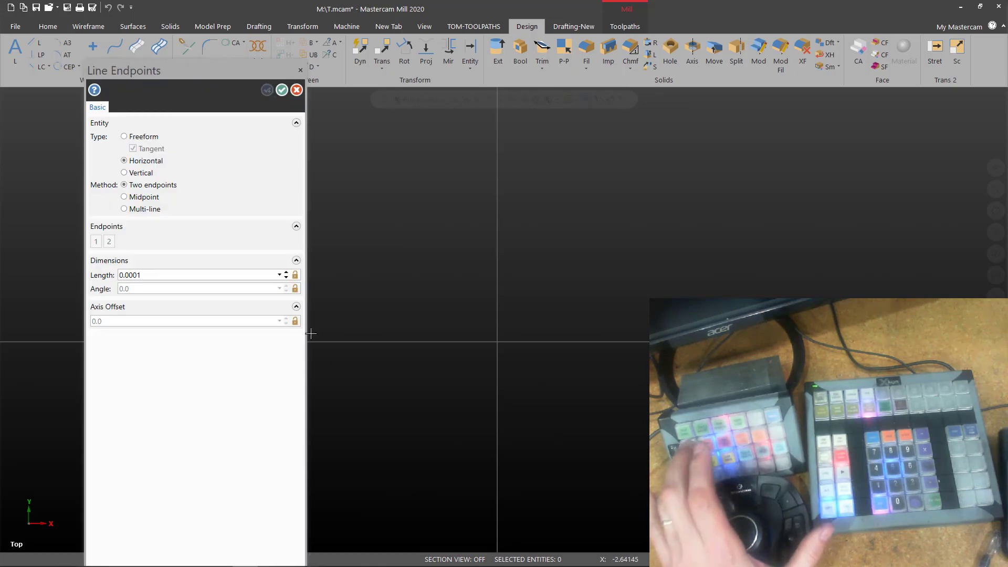
click(330, 390)
click(613, 445)
text(-1)
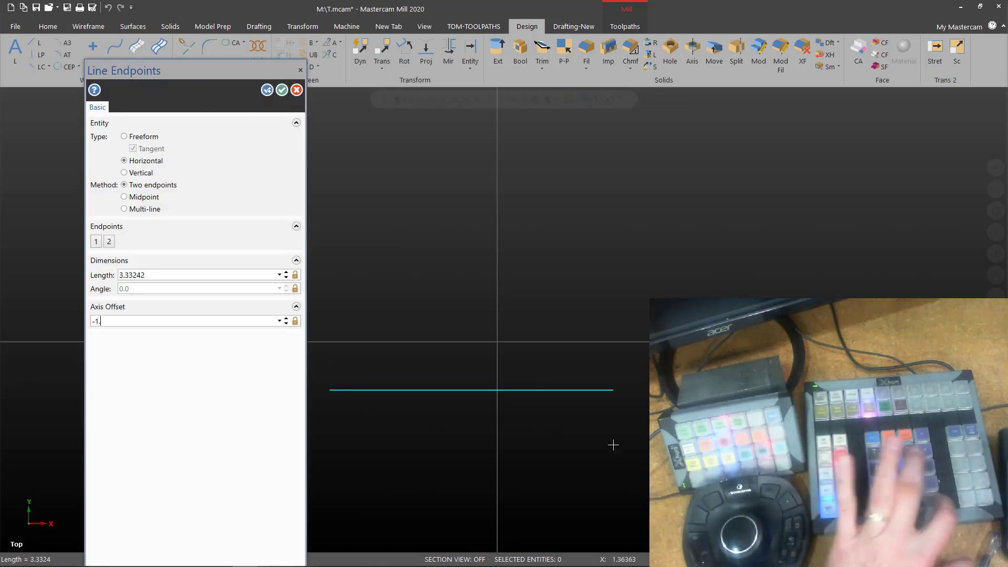
key(Return)
Draw a second horizontal line about 2.97 in long below the origin, setting its axis offset to -1.0+.125.
click(333, 427)
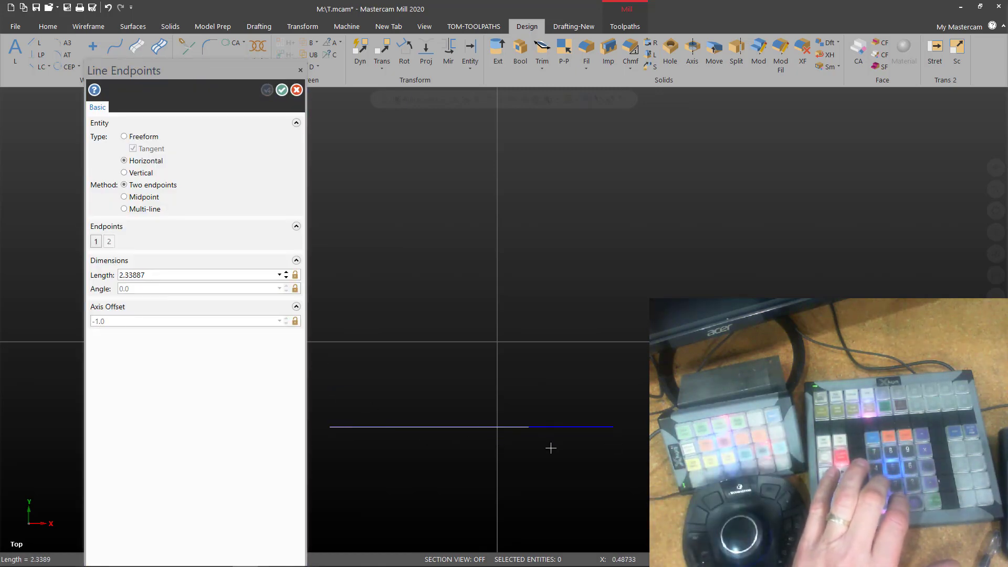
click(581, 444)
key(End)
text(+)
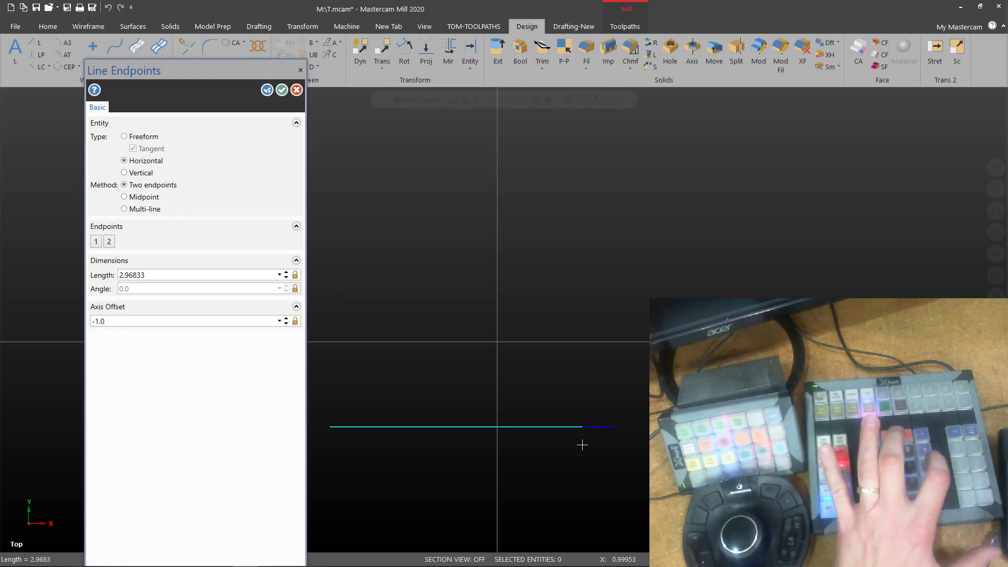
text(.125)
key(Return)
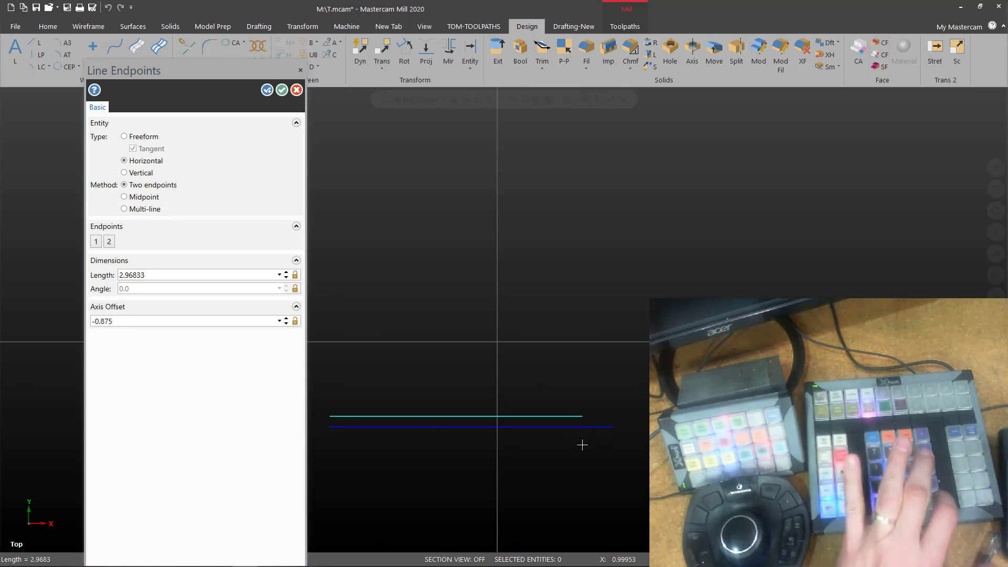
Draw two horizontal lines above the origin, about 2.01 in long at axis offset 1.0 and about 1.87 in long at 1.0+.125.
click(395, 251)
click(564, 290)
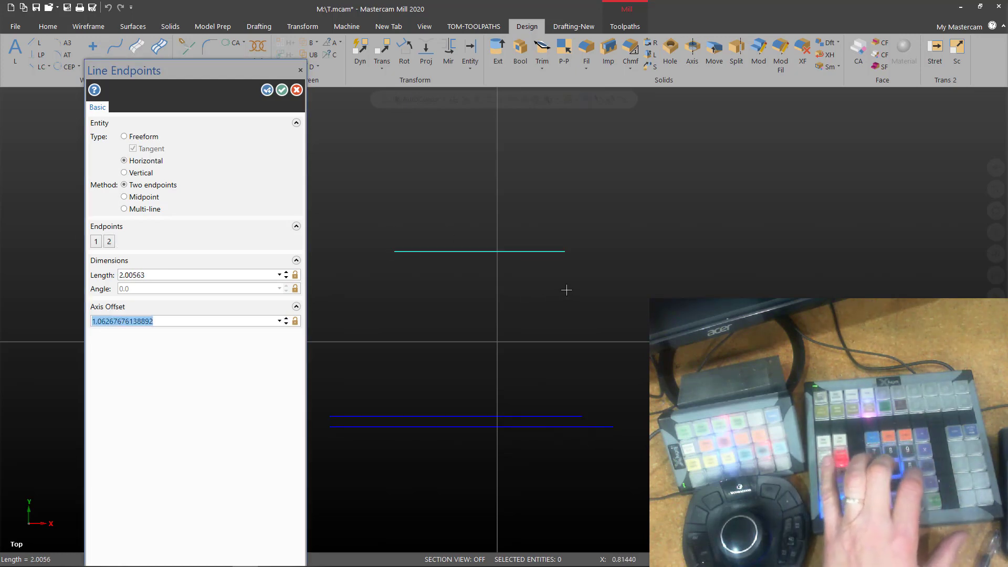
text(1.0)
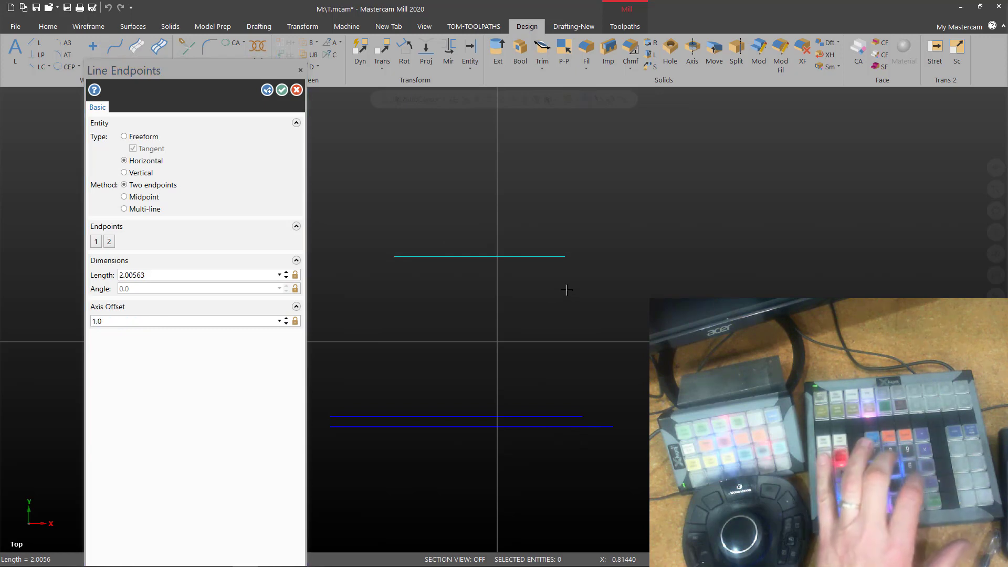
key(Return)
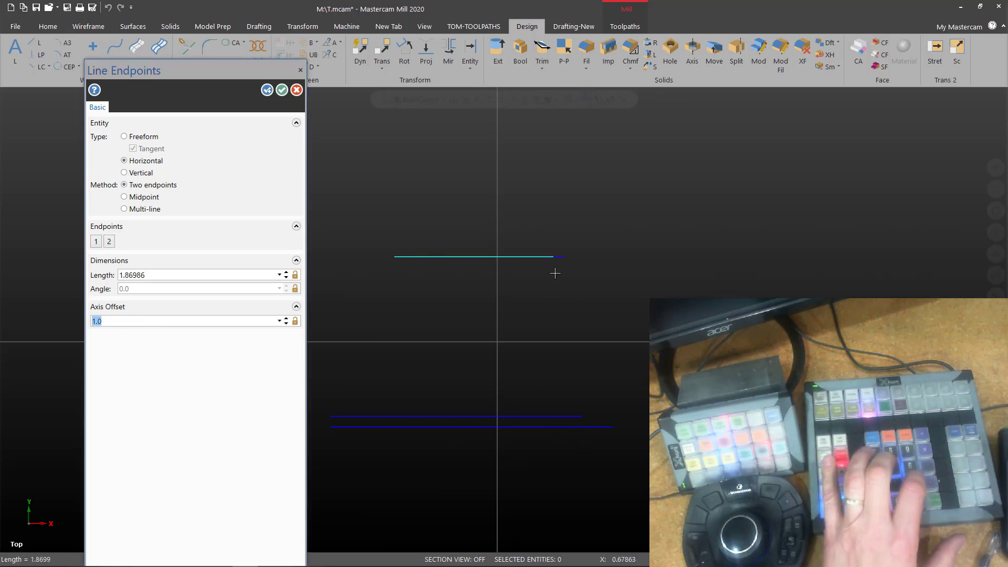
key(End)
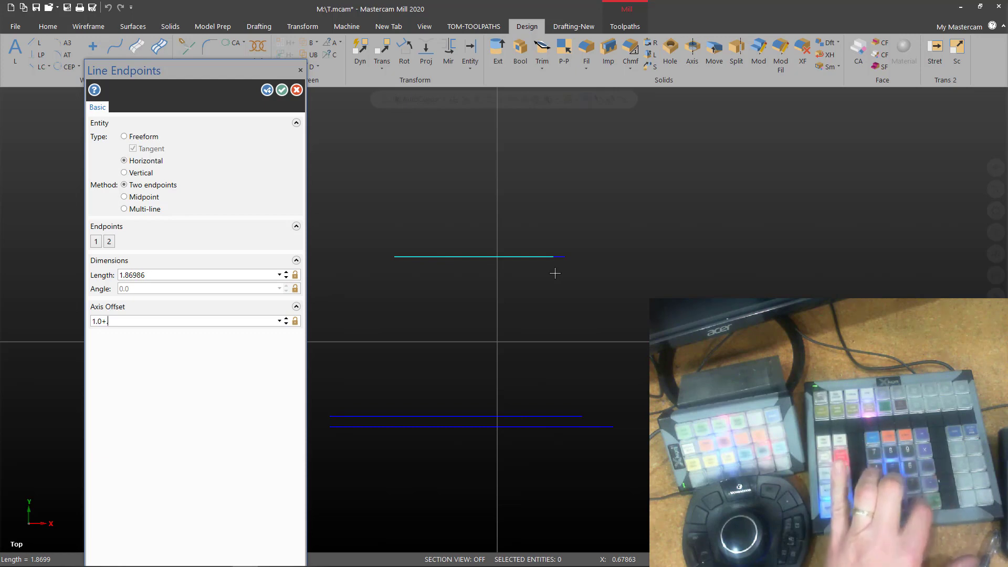
text(+.125)
key(Return)
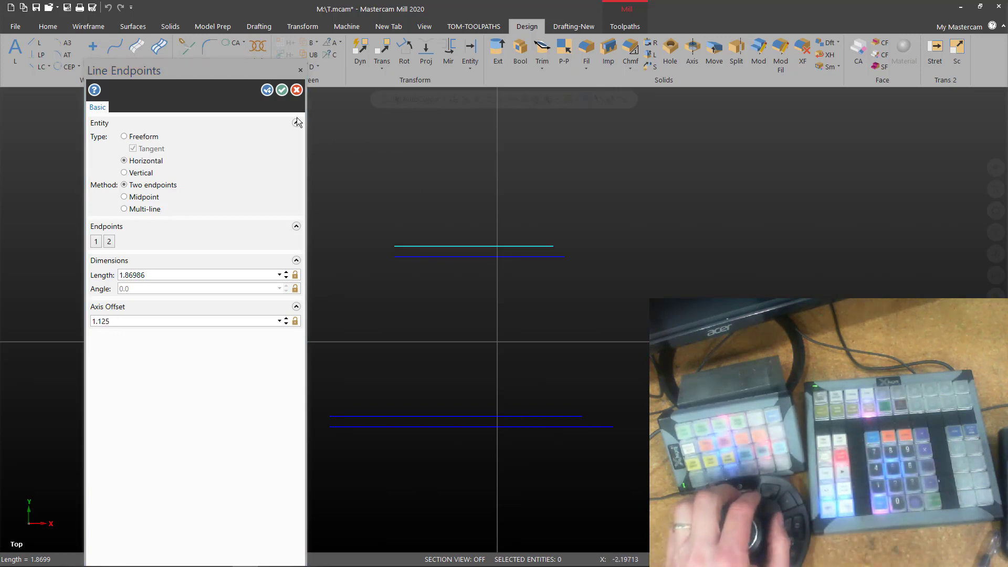
Draw two vertical lines right of the origin, about 2.91 in long at axis offset 1.0 and about 2.74 in long at 1.125.
key(v)
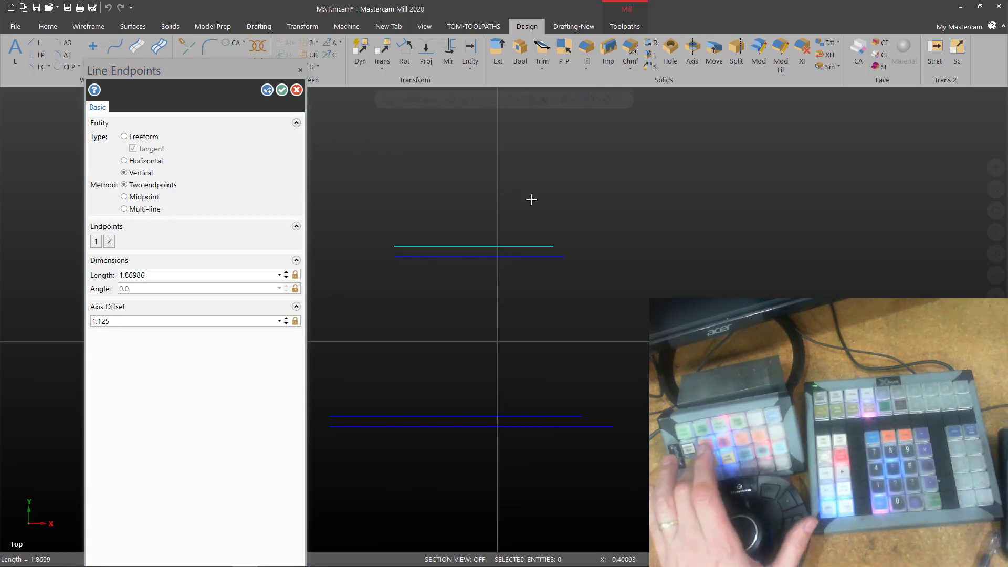
click(554, 246)
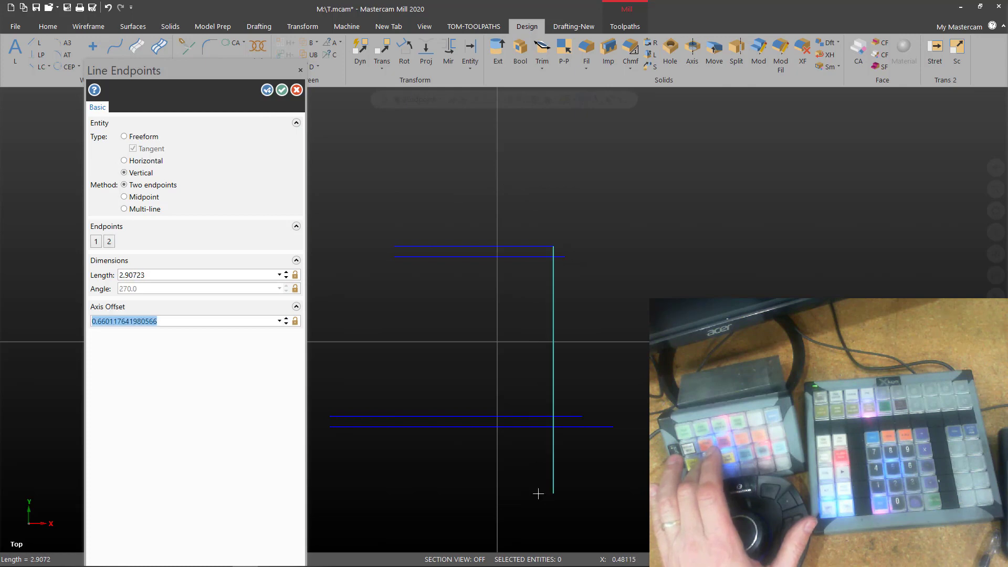
text(1.)
key(Return)
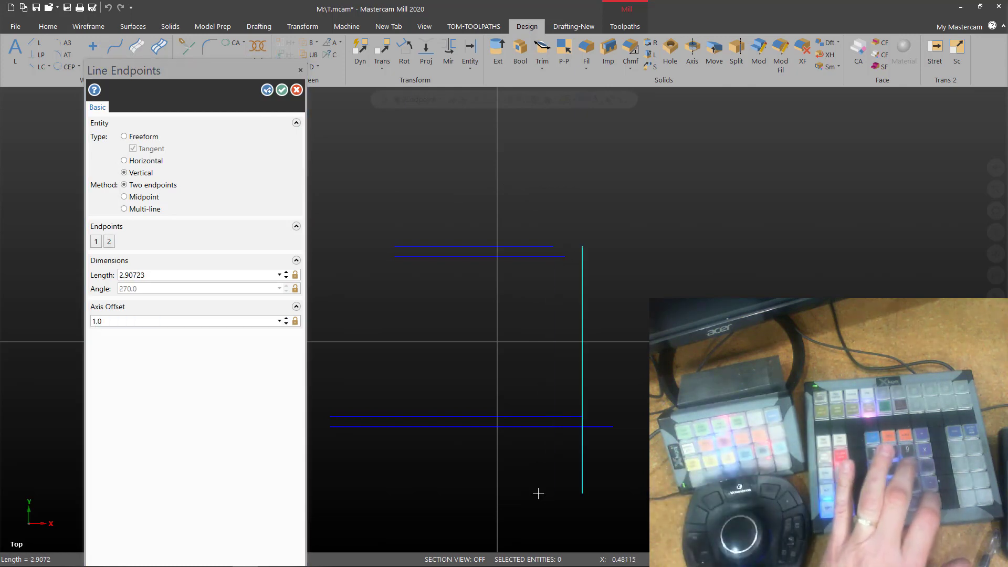
click(585, 248)
click(603, 480)
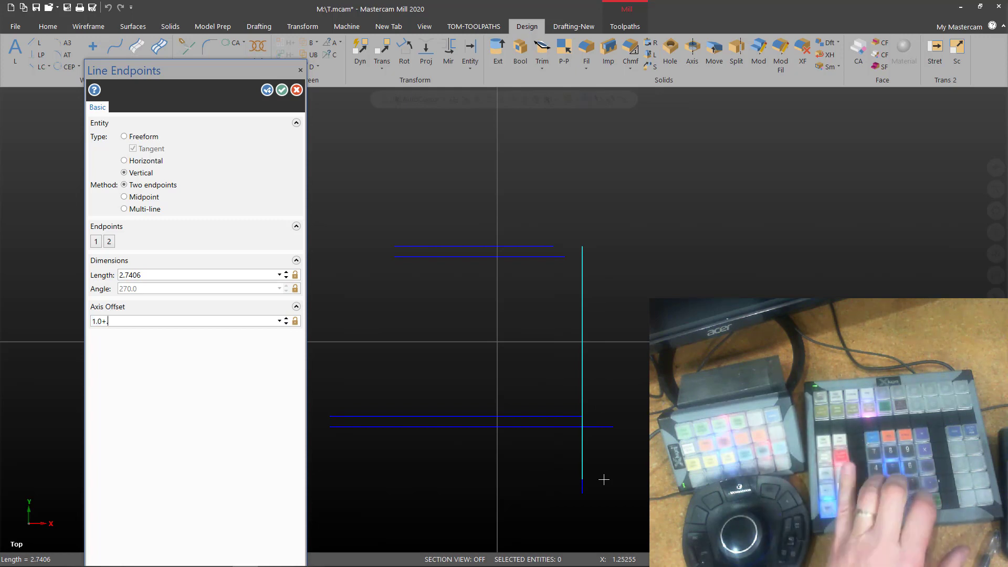
key(Return)
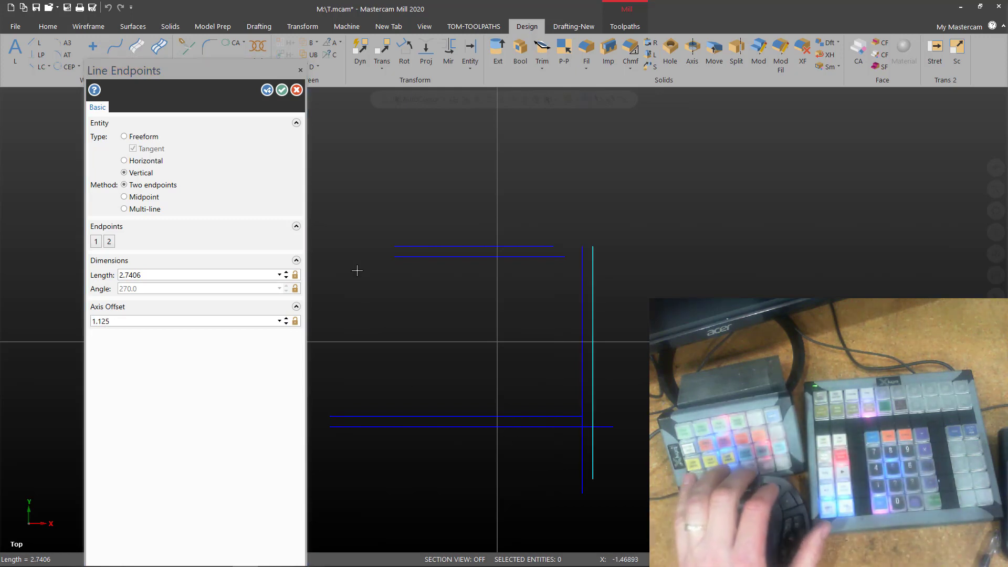
Draw two short vertical lines left of the origin: about 0.35 in long across the upper pair at axis offset -.125, about 0.63 in across the lower pair at -.5.
click(408, 236)
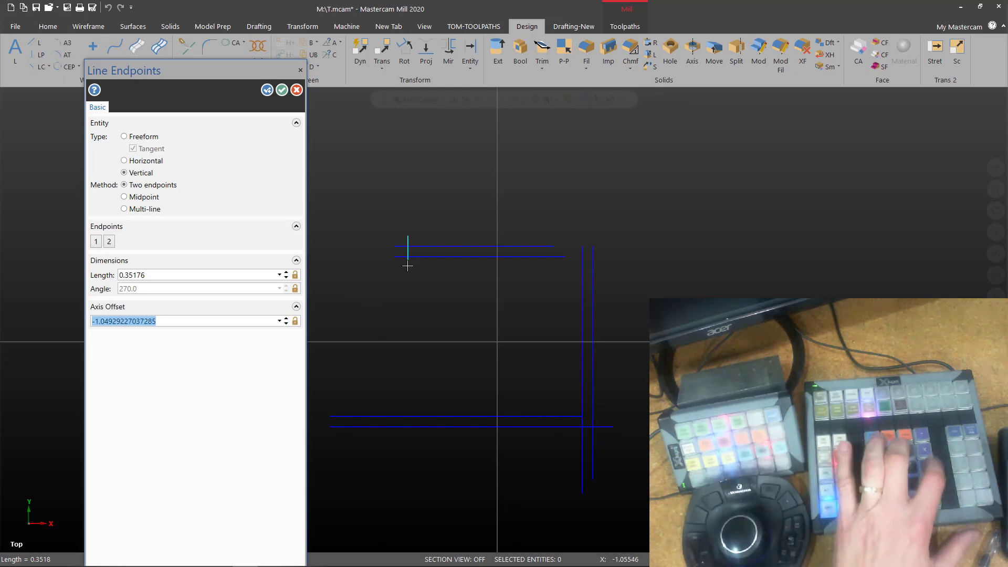
text(-.125)
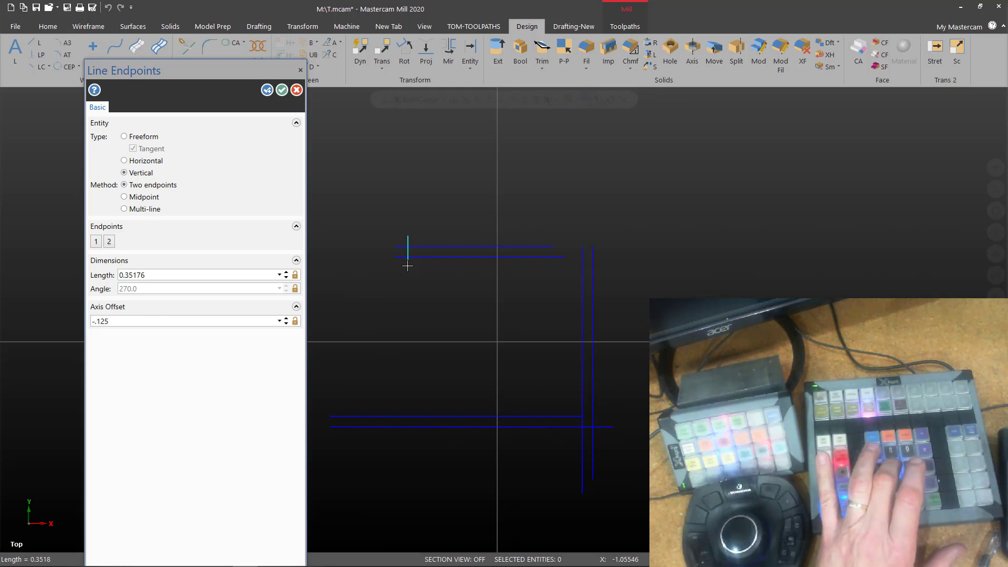
key(Return)
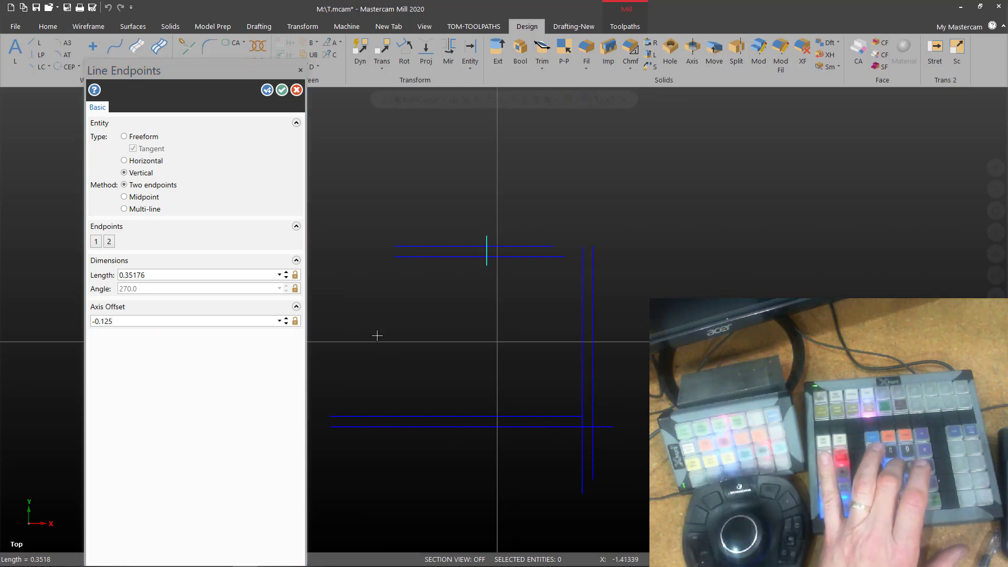
click(477, 398)
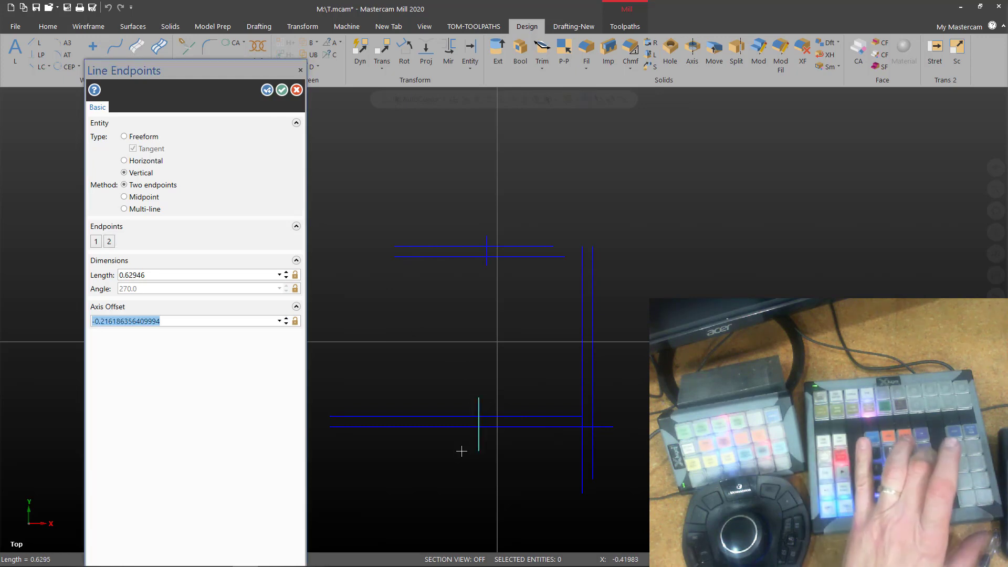
text(-.5)
key(Return)
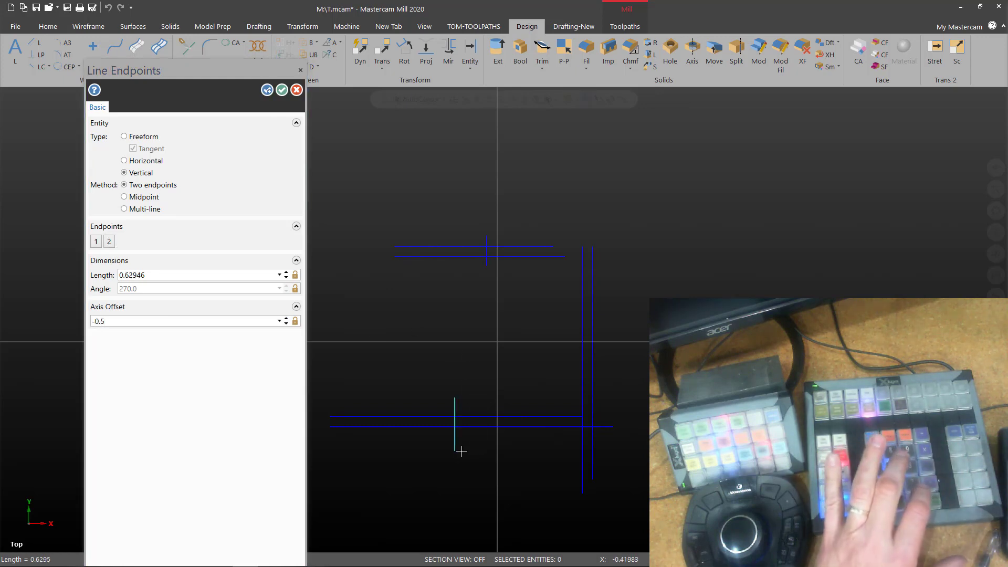
key(alt+F9)
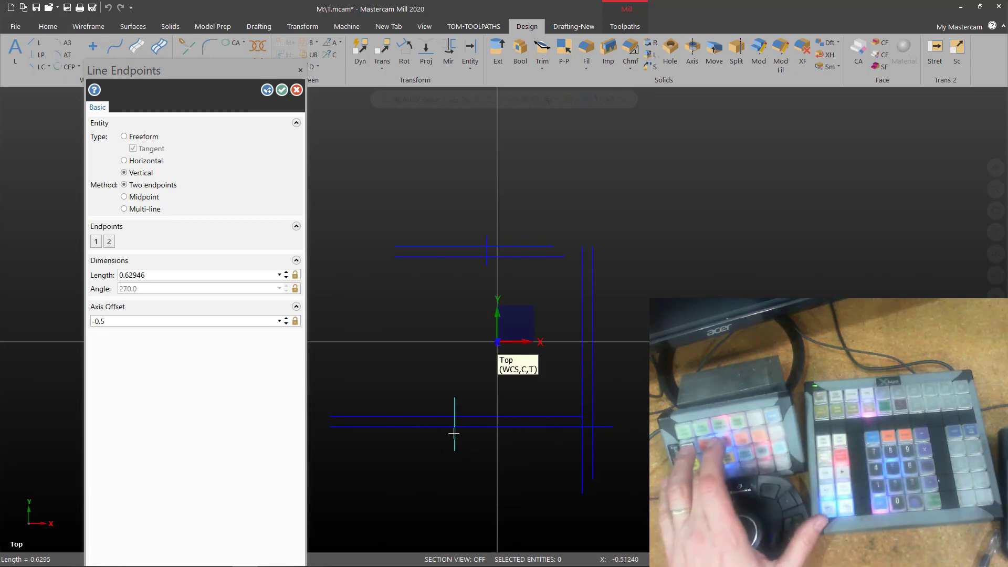
key(Escape)
Trim the two upper horizontal lines and the short vertical line crossing them against each other with Trim 2 entities, squaring off the upper arm's end.
key(t)
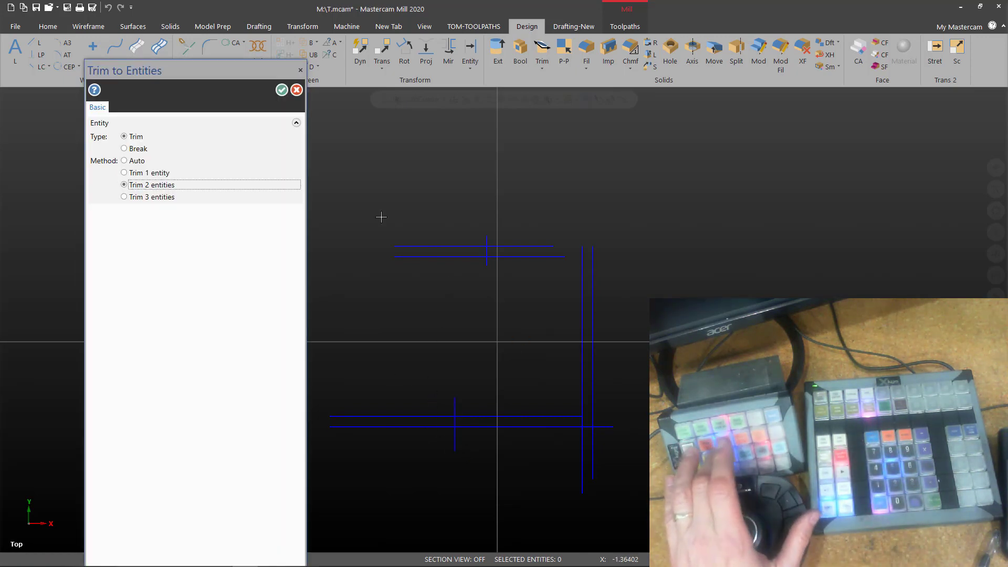
scroll(381, 217, up, 5)
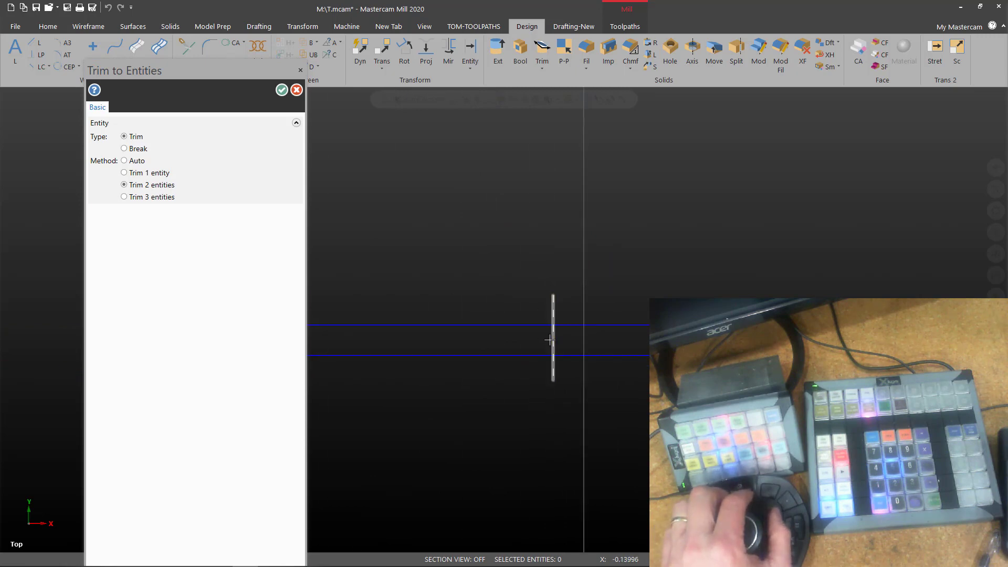
click(566, 325)
click(553, 341)
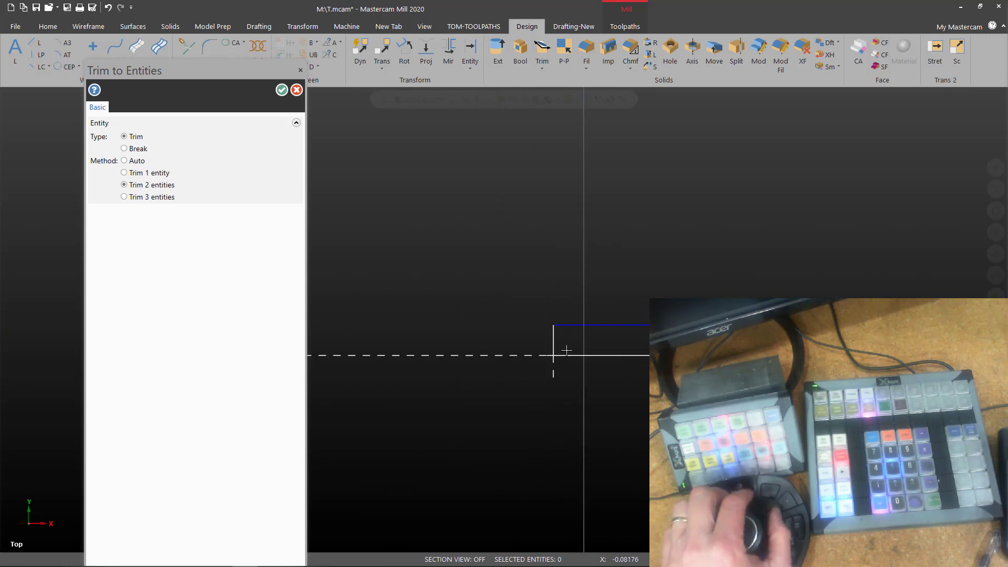
click(567, 351)
Trim the horizontal lines to the two long vertical lines, forming inner and outer corners at the upper and lower right of the profile.
click(587, 323)
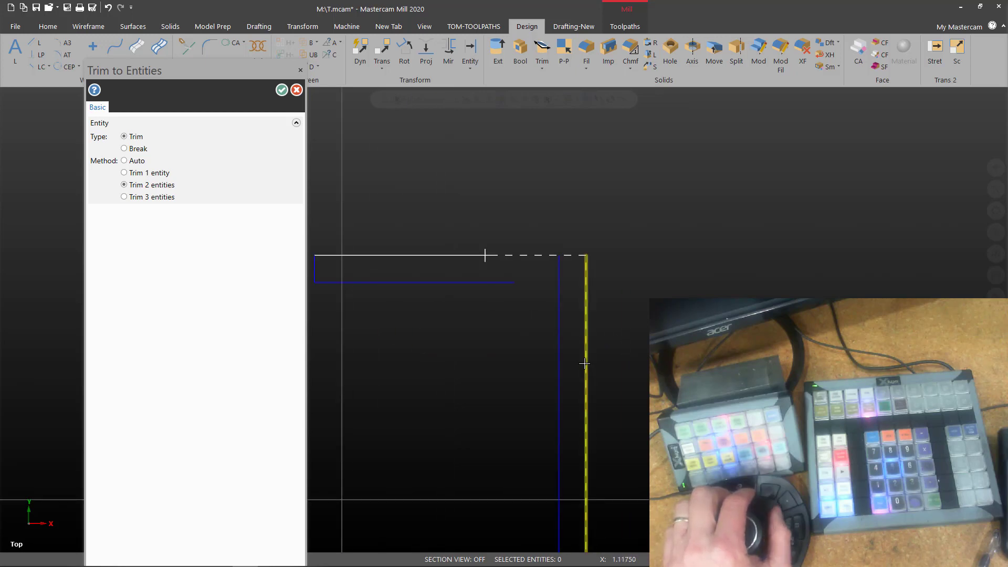
click(584, 362)
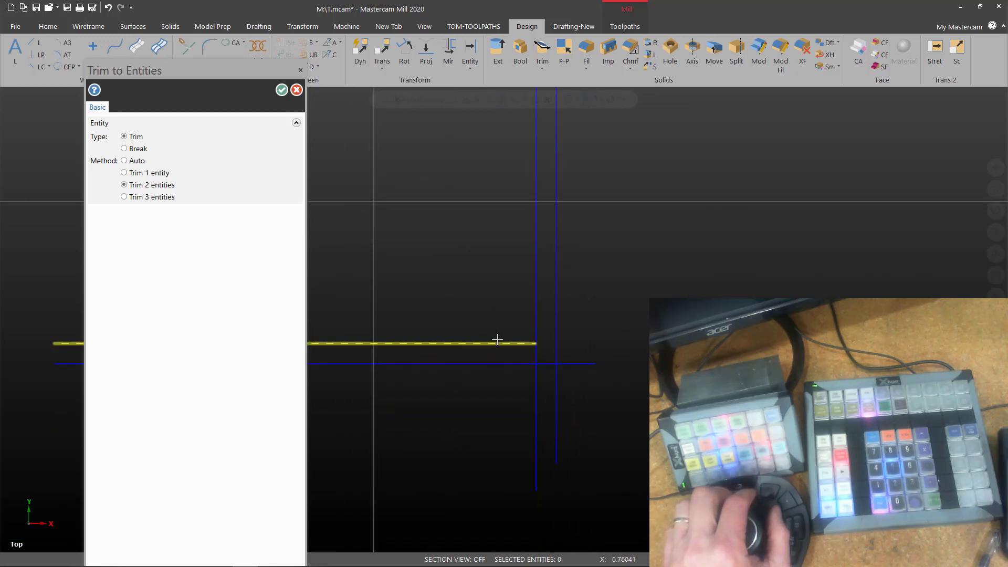
click(497, 342)
click(536, 312)
click(556, 315)
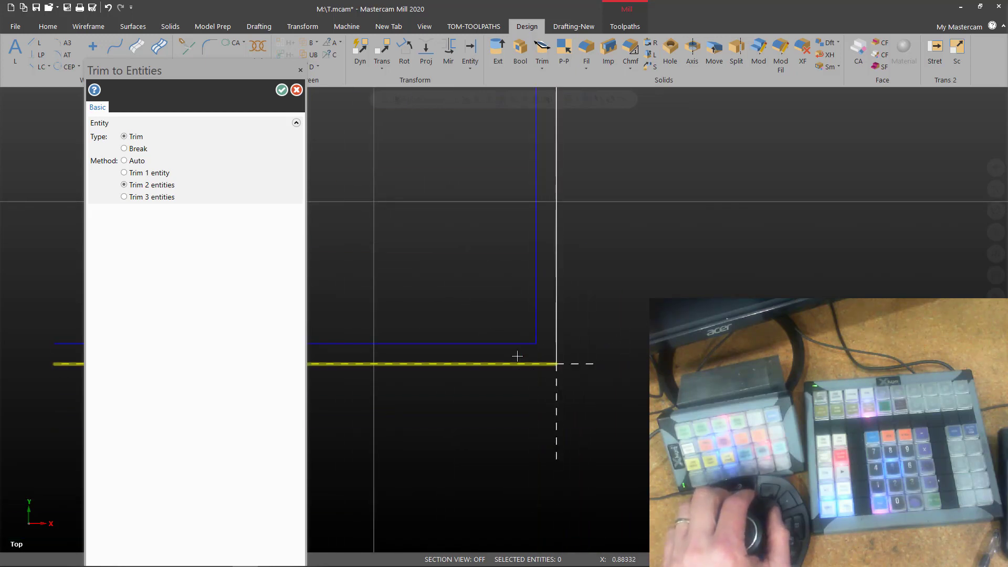
click(516, 356)
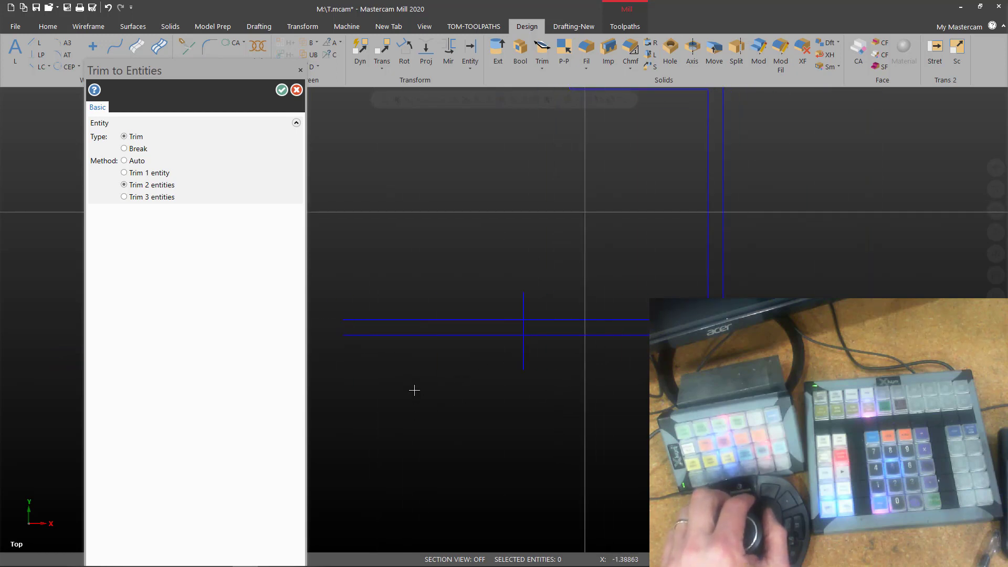
Remove the overhanging line ends around the short vertical line on the lower arm with Divide in Trim mode, closing the profile.
key(d)
drag(546, 295, 510, 295)
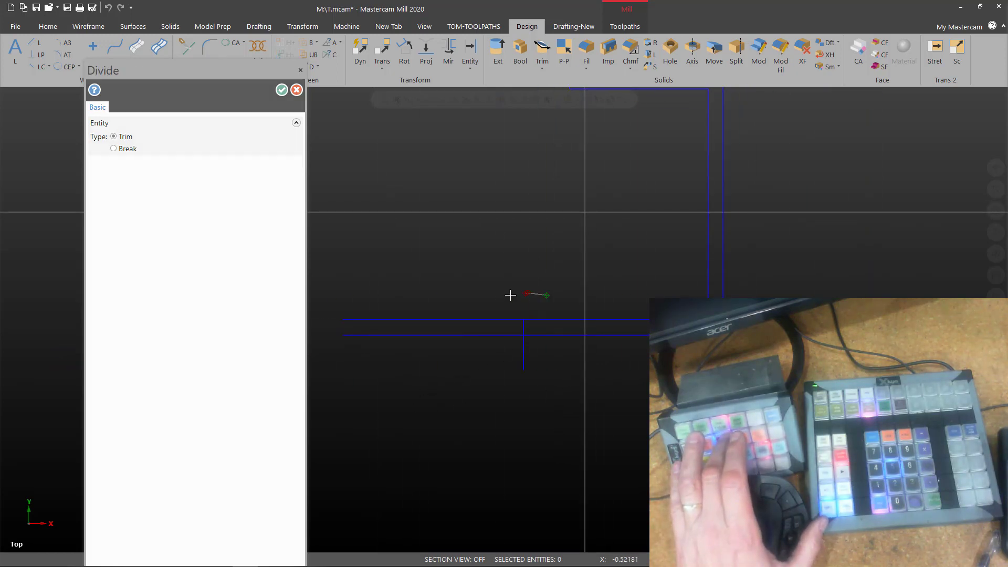
drag(497, 346, 526, 359)
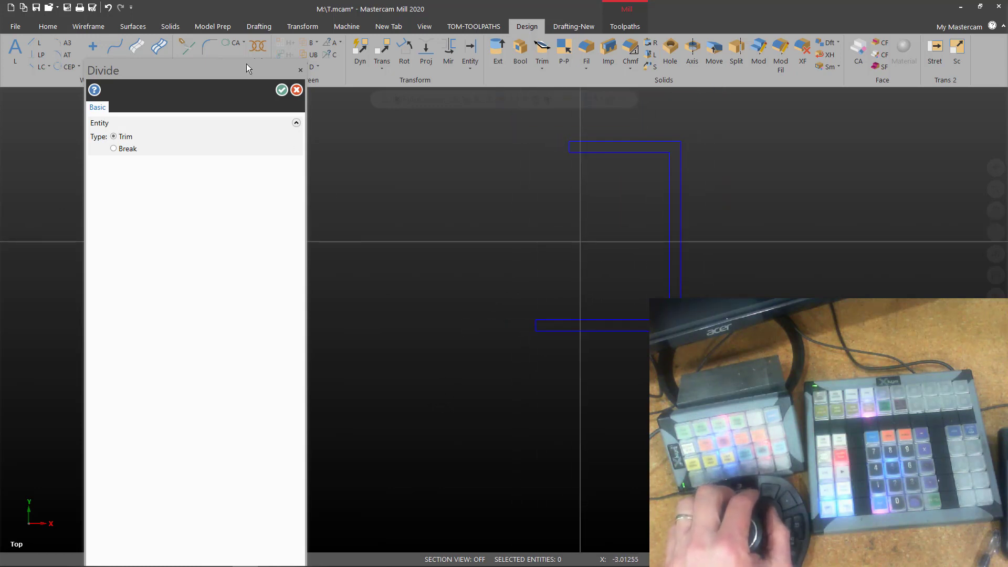
click(281, 90)
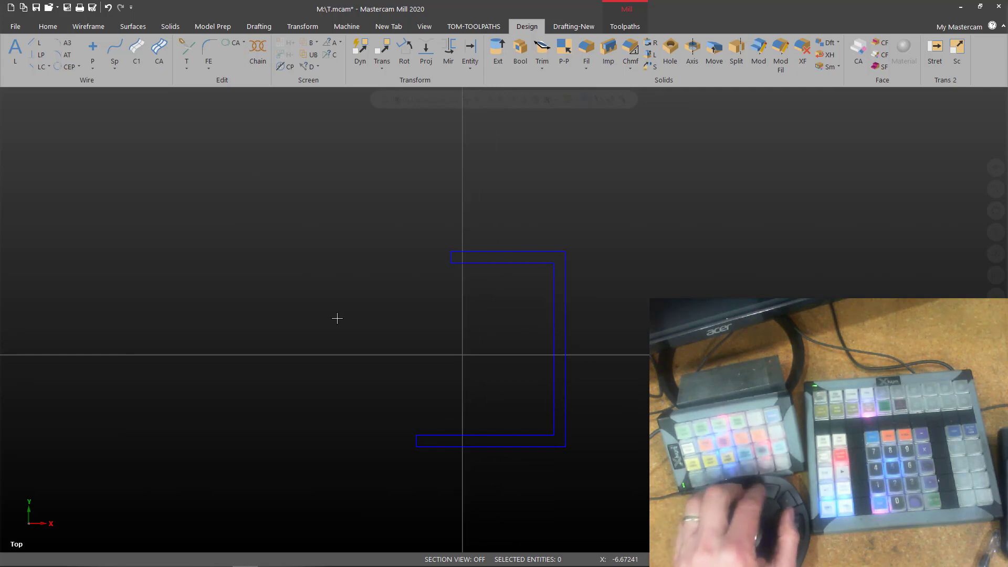
Create a 2D Contour toolpath by chaining the closed C-shaped profile, keeping the preset .3125 chamfer mill and parameters.
key(alt+y)
key(3)
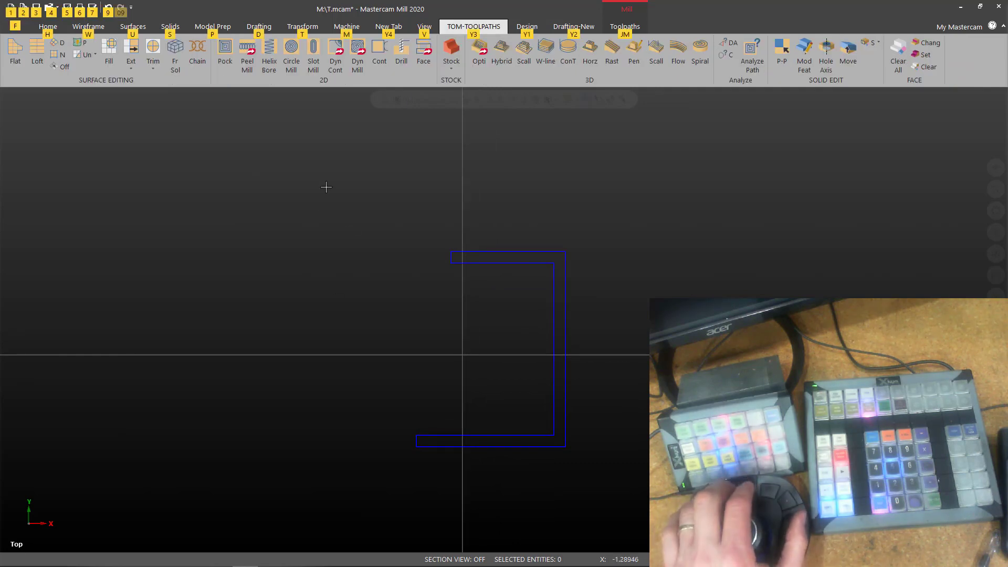
key(m)
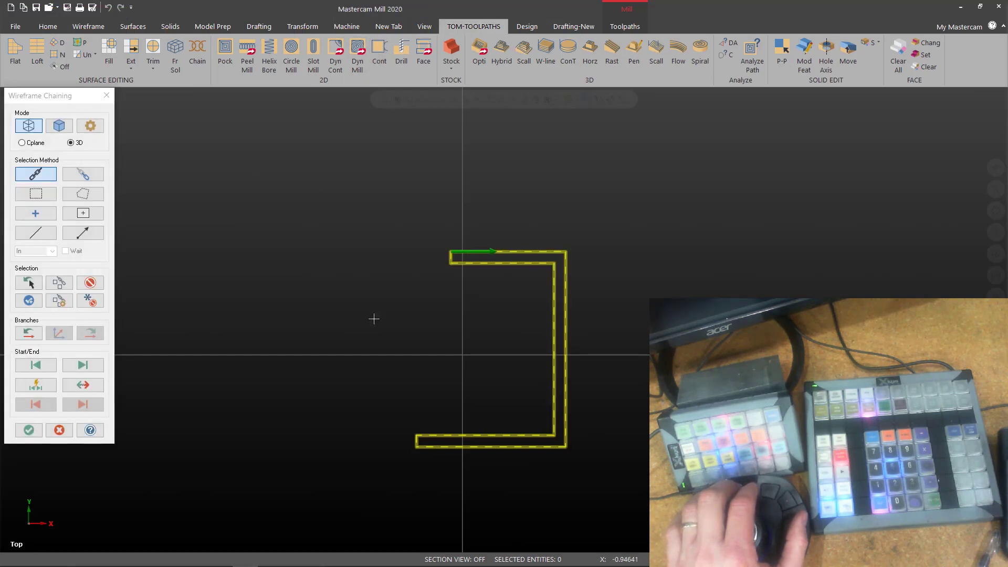
key(Return)
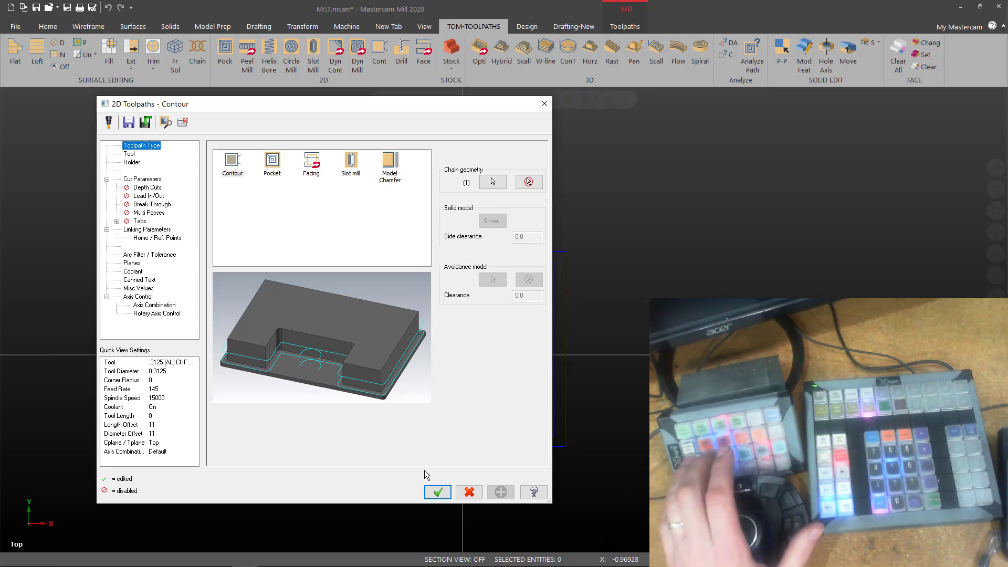
click(438, 493)
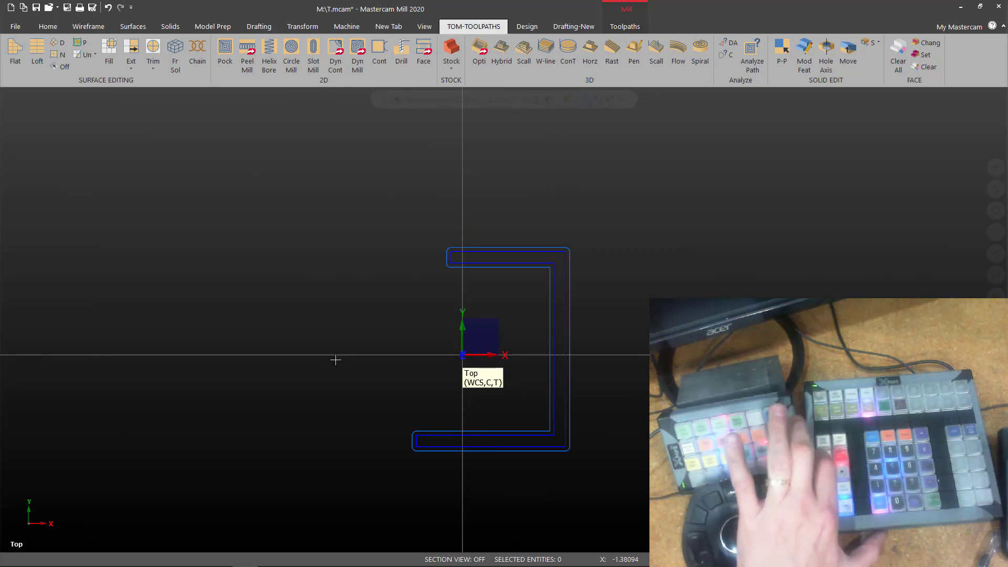
Post the contour toolpath to an NC file named 2, replacing the existing file, and close the resulting code in Code Expert.
key(alt+p)
text(2)
key(Return)
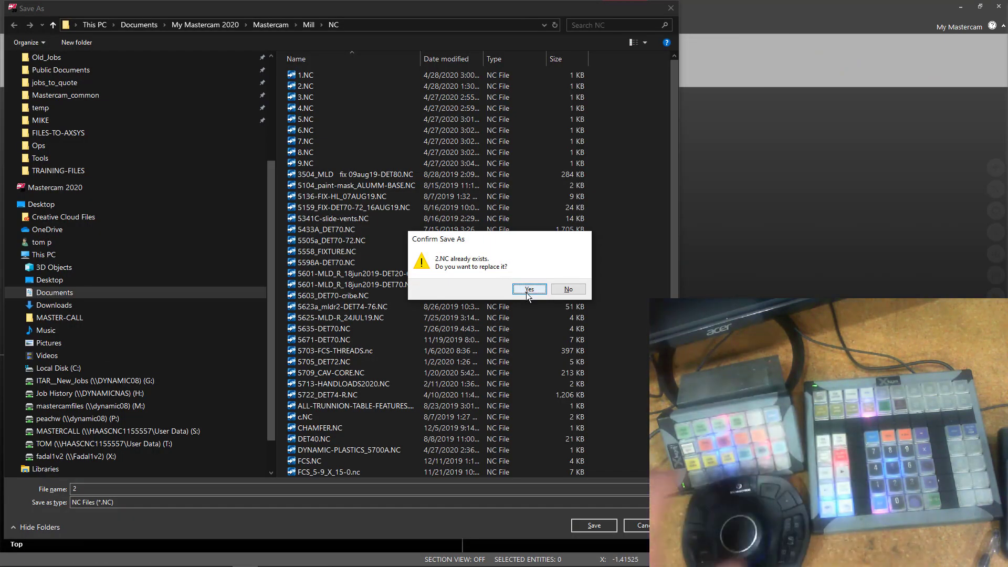
click(528, 290)
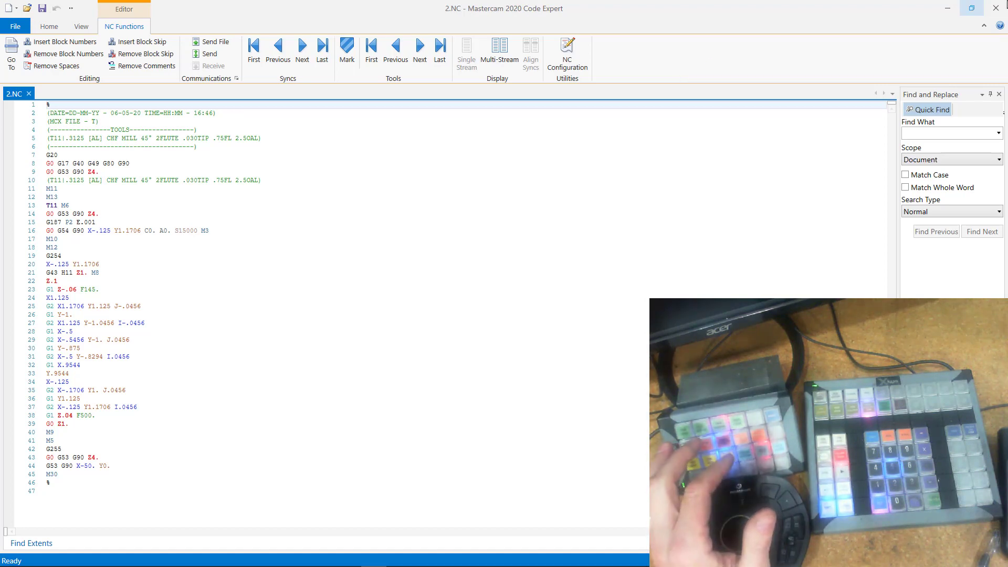
click(995, 8)
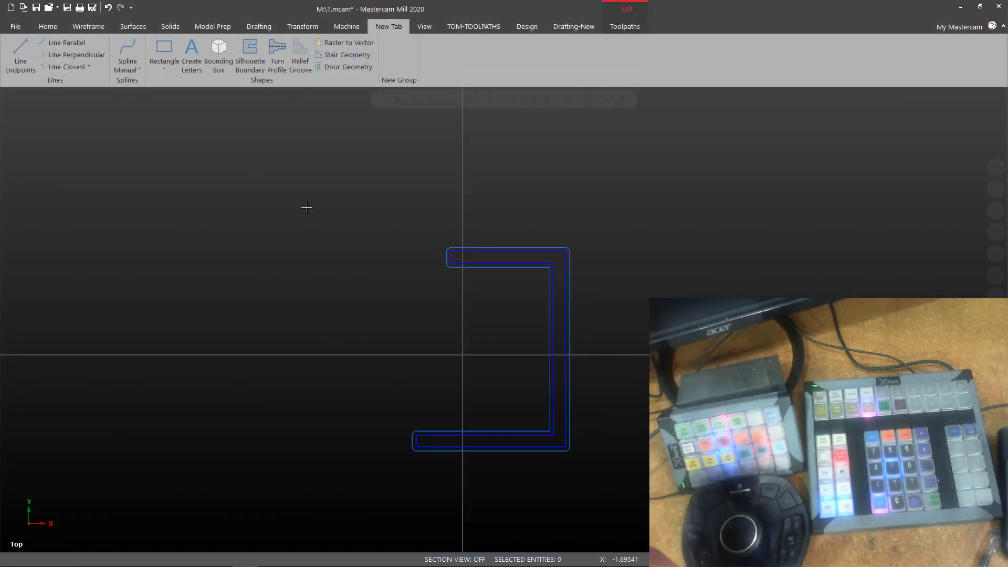